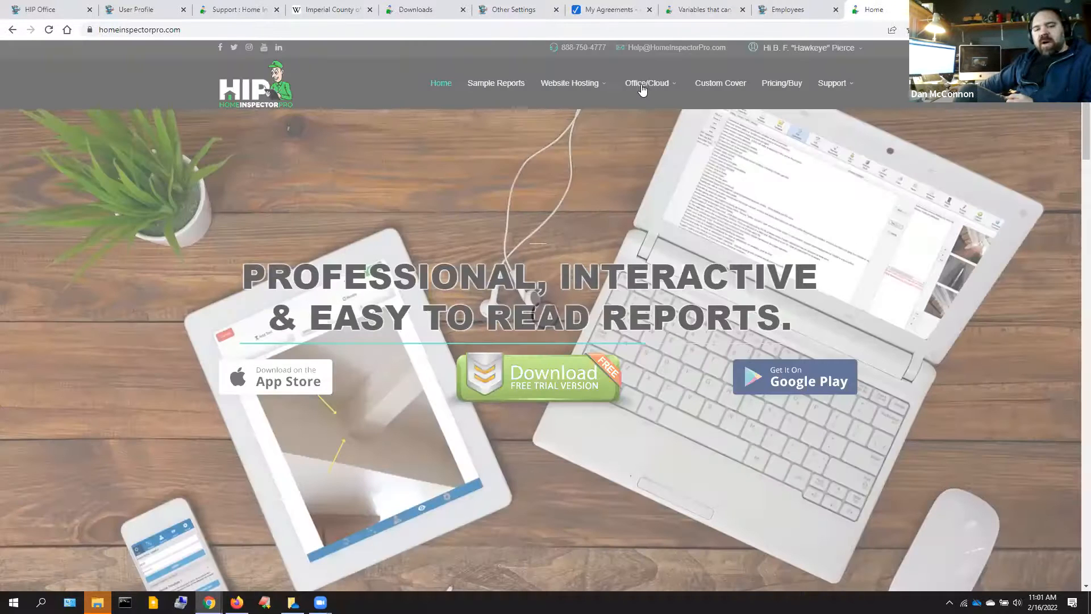
Step: Go to the HIP Office site at office.homeinspectorpro.com
mouse_move(643, 89)
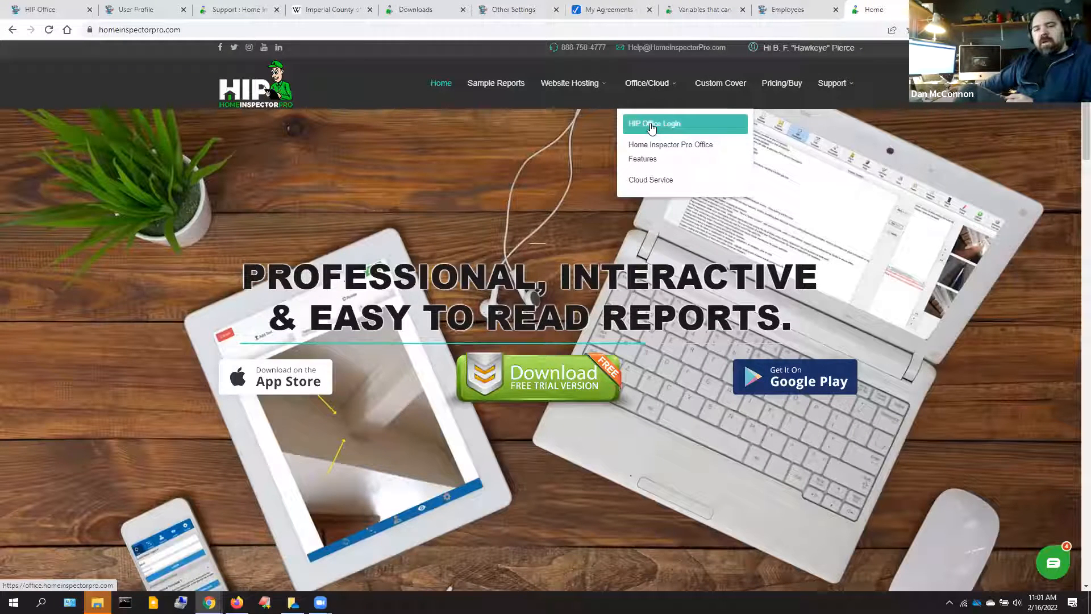
left_click(390, 27)
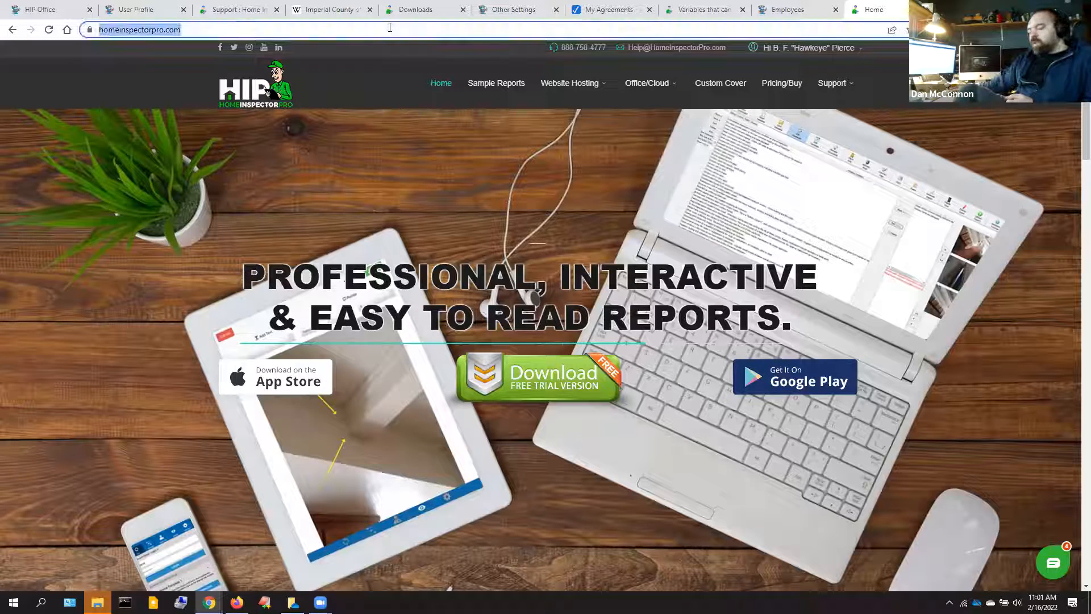
type("office.")
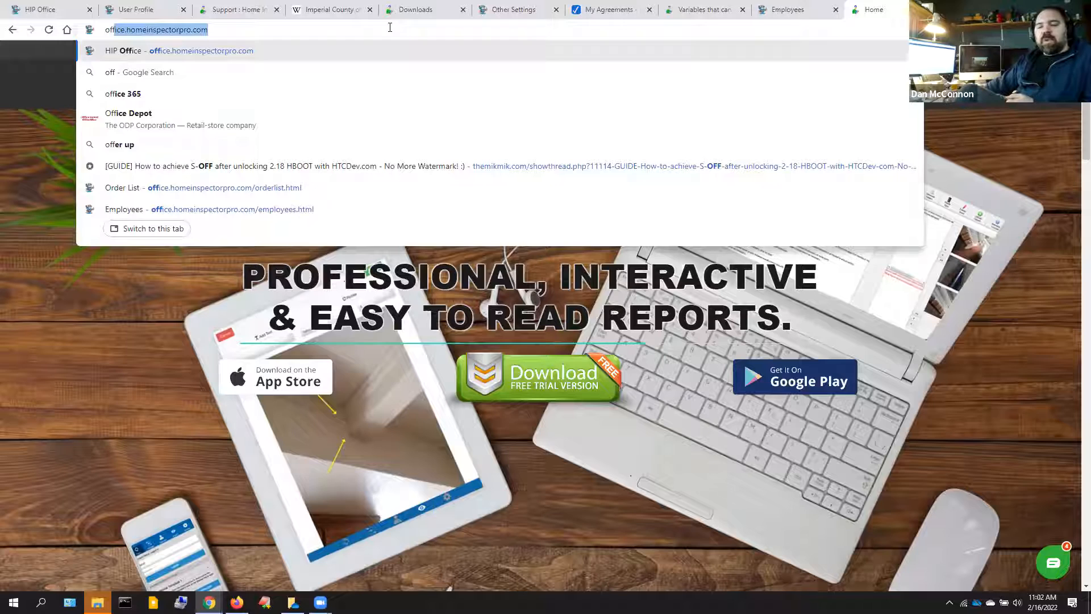
key("Return")
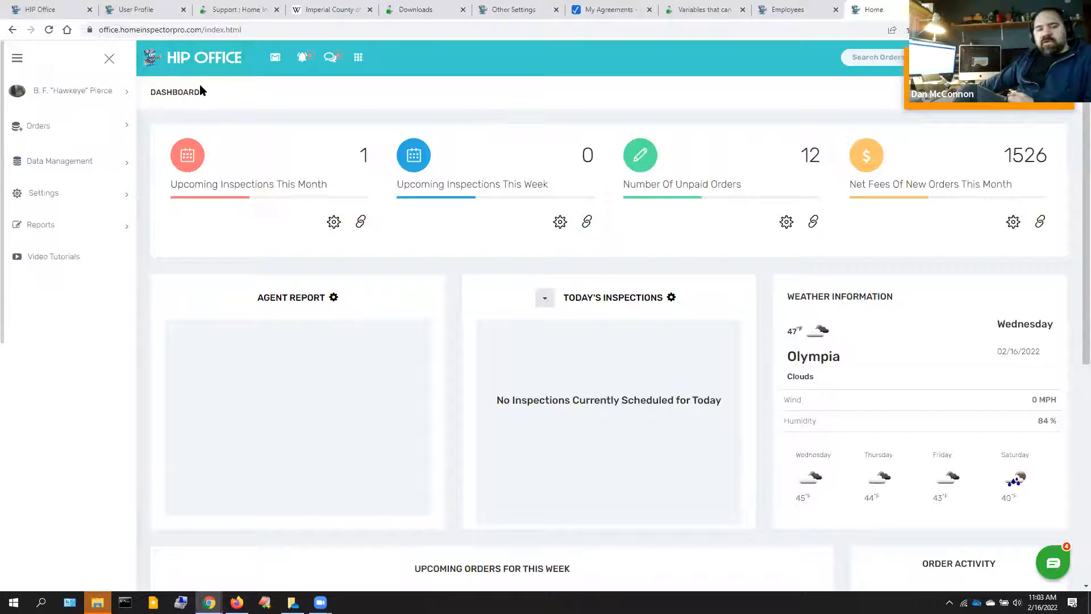
Step: Examine the blank new-service form and the Residential Inspection service's details in the Services settings, leaving both without changes
left_click(46, 196)
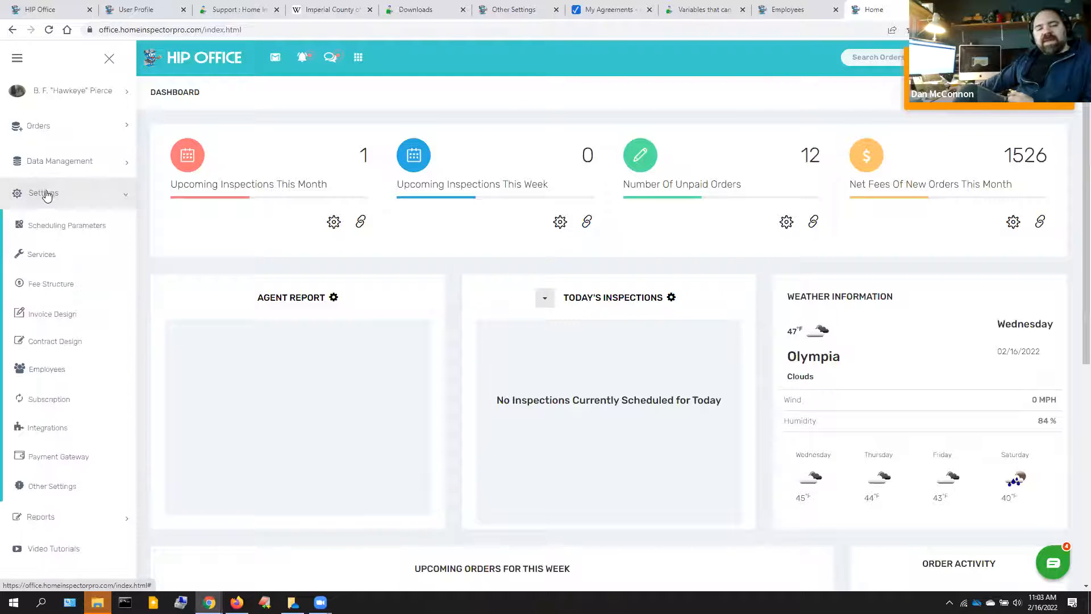
left_click(43, 254)
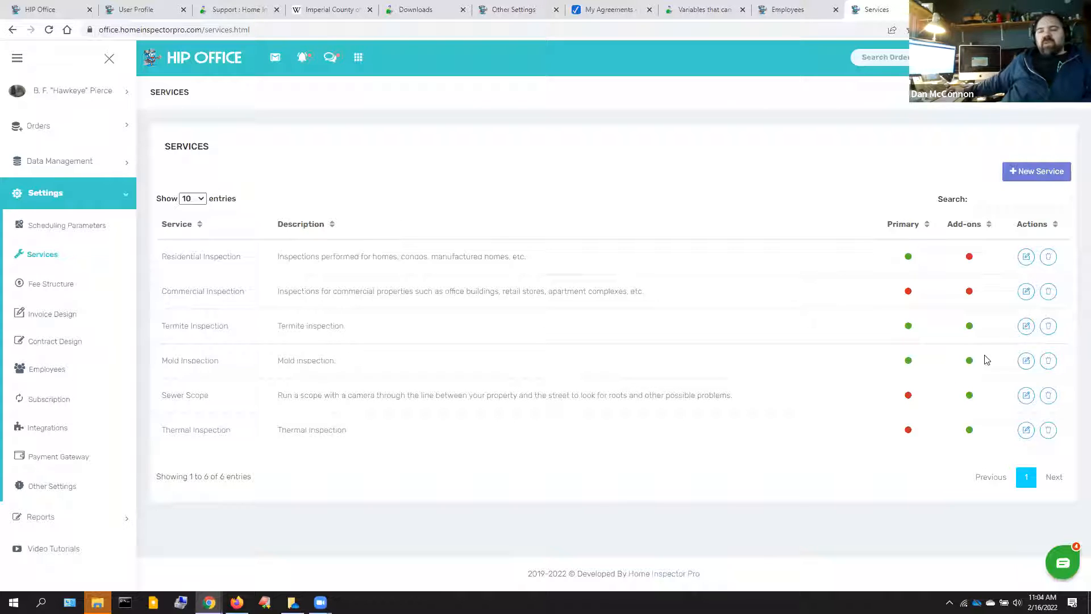
left_click(1050, 173)
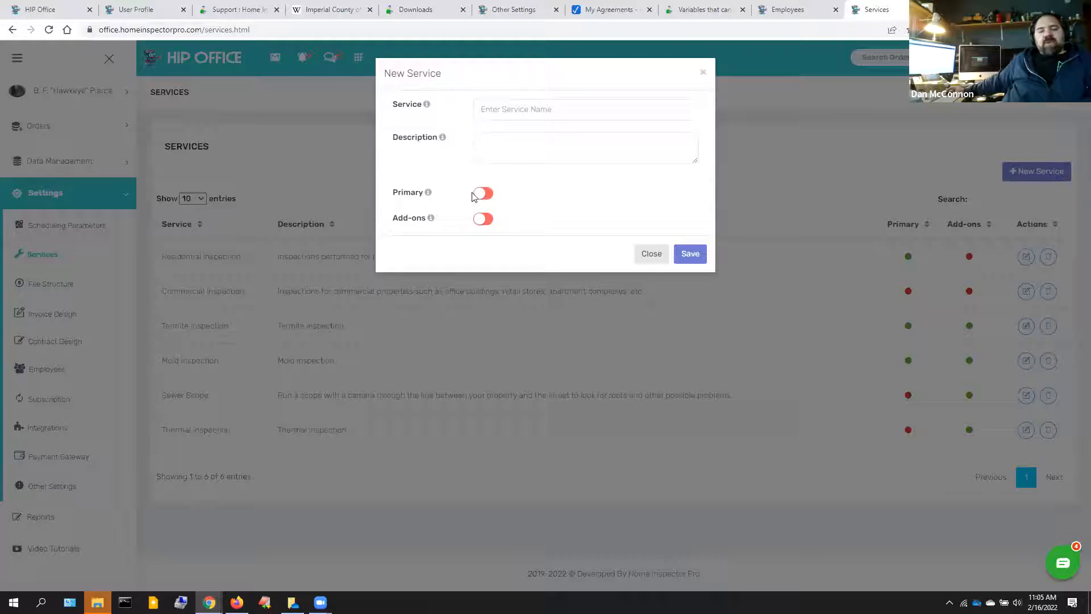
left_click(654, 256)
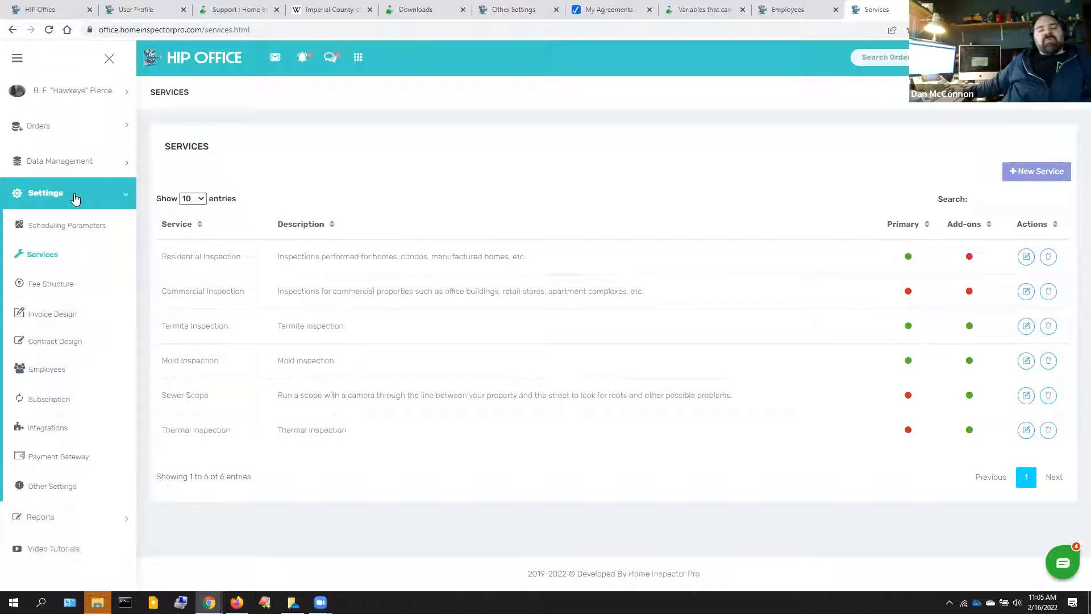
left_click(1029, 260)
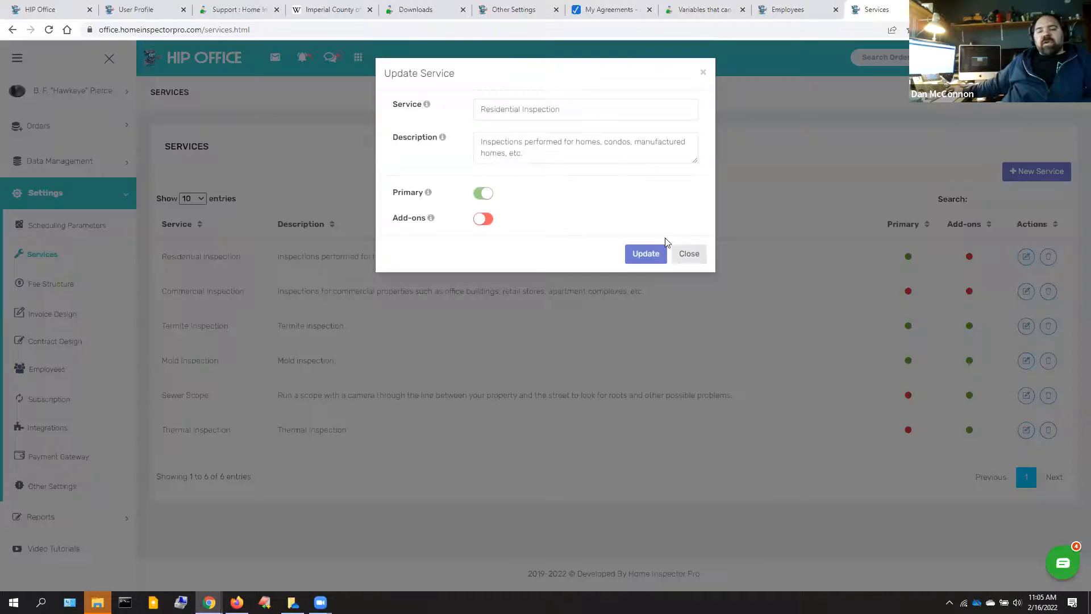
left_click(690, 254)
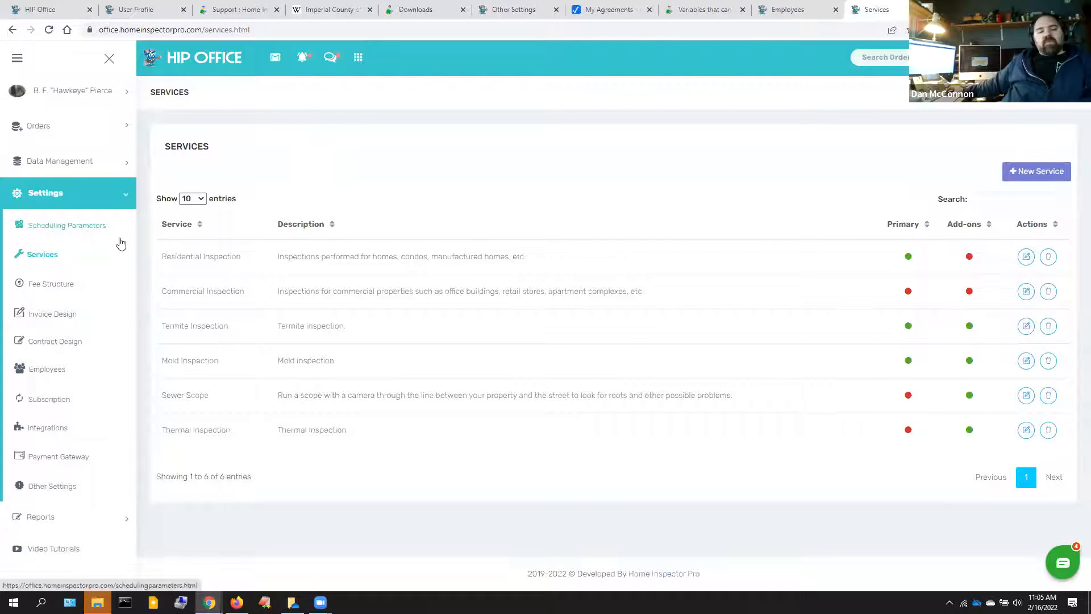
Step: Open the fee structure settings for the Residential Inspection service
left_click(40, 288)
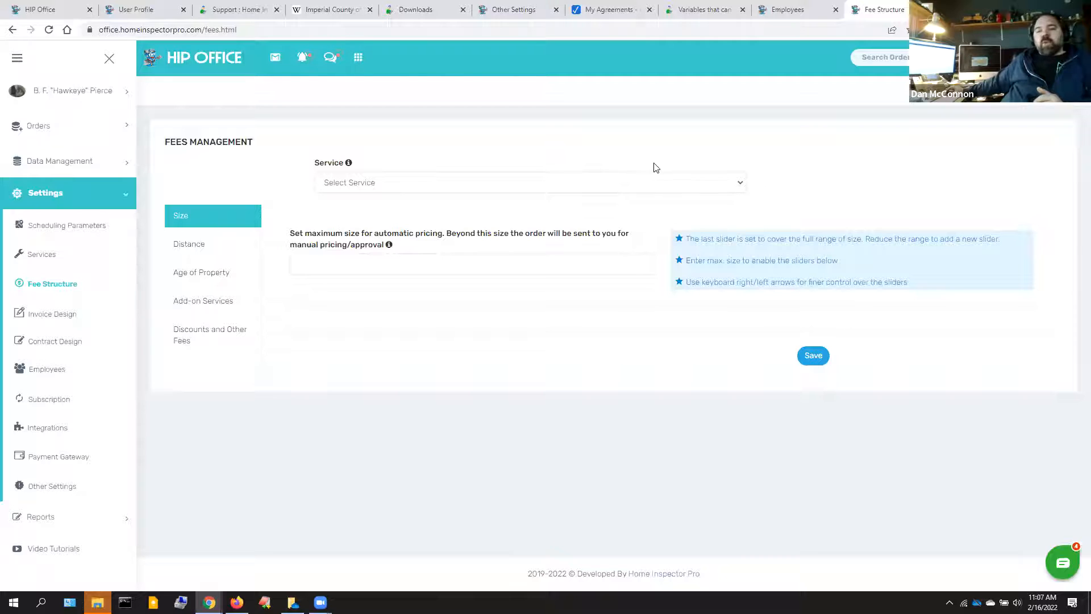
left_click(370, 183)
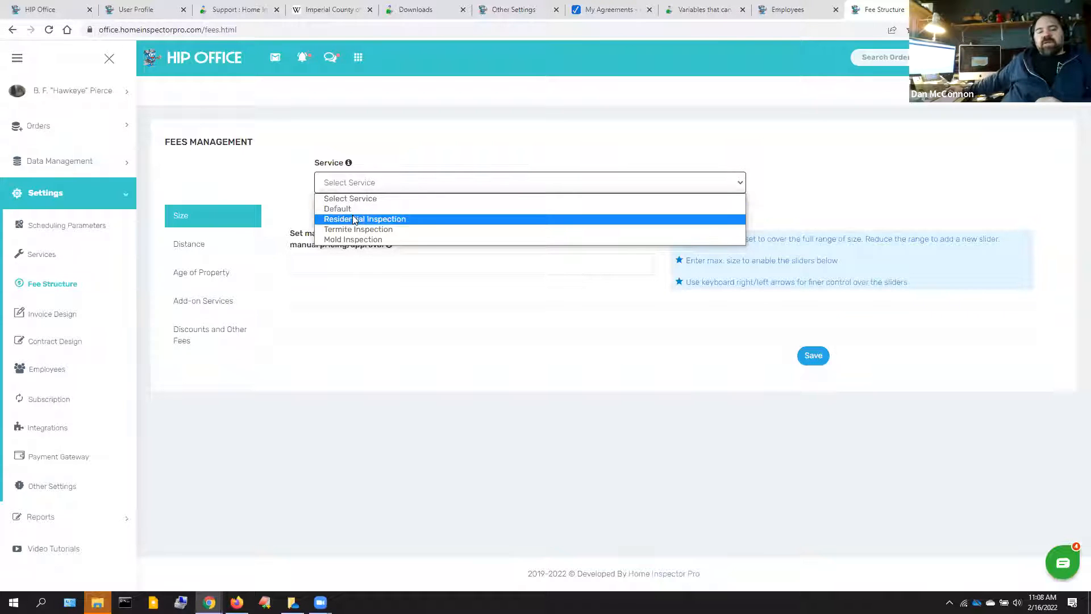
left_click(354, 220)
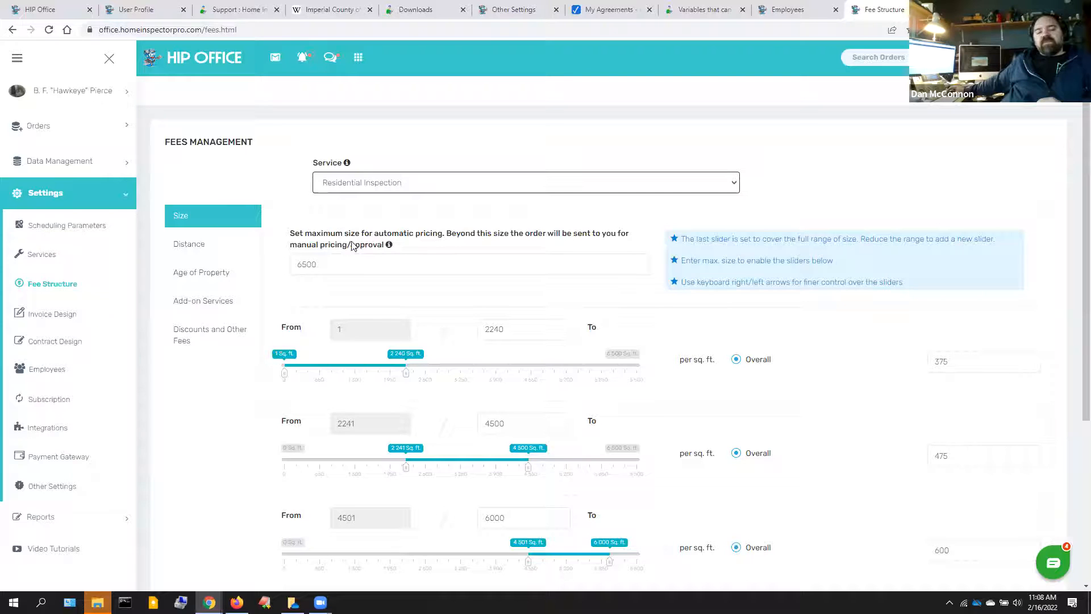
Step: Set the upper limit of the first size pricing range to 2000 sq. ft
left_click(335, 264)
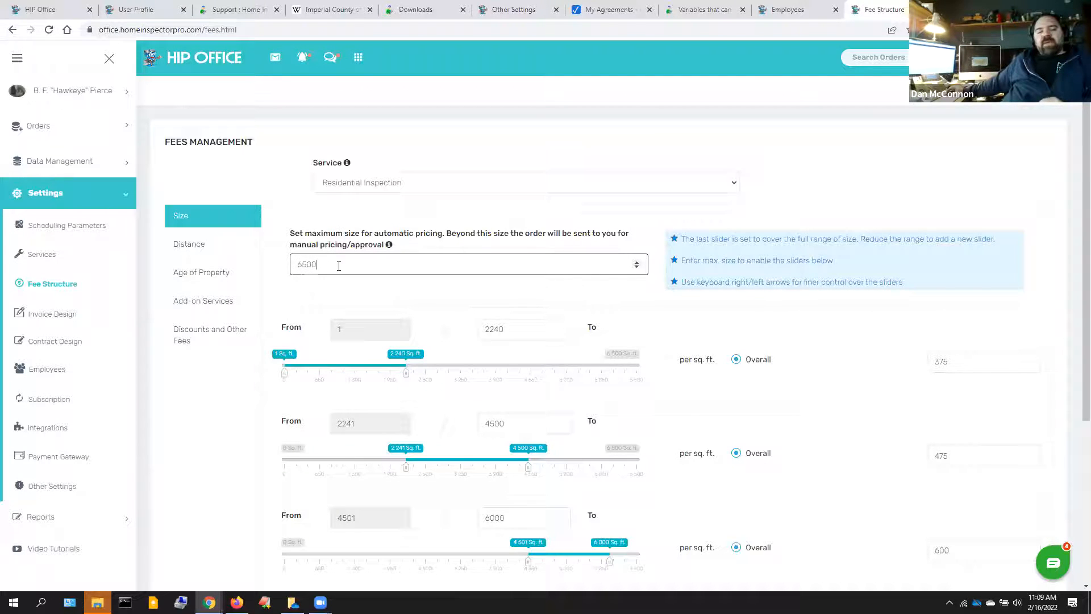
scroll(339, 265, "down", 2)
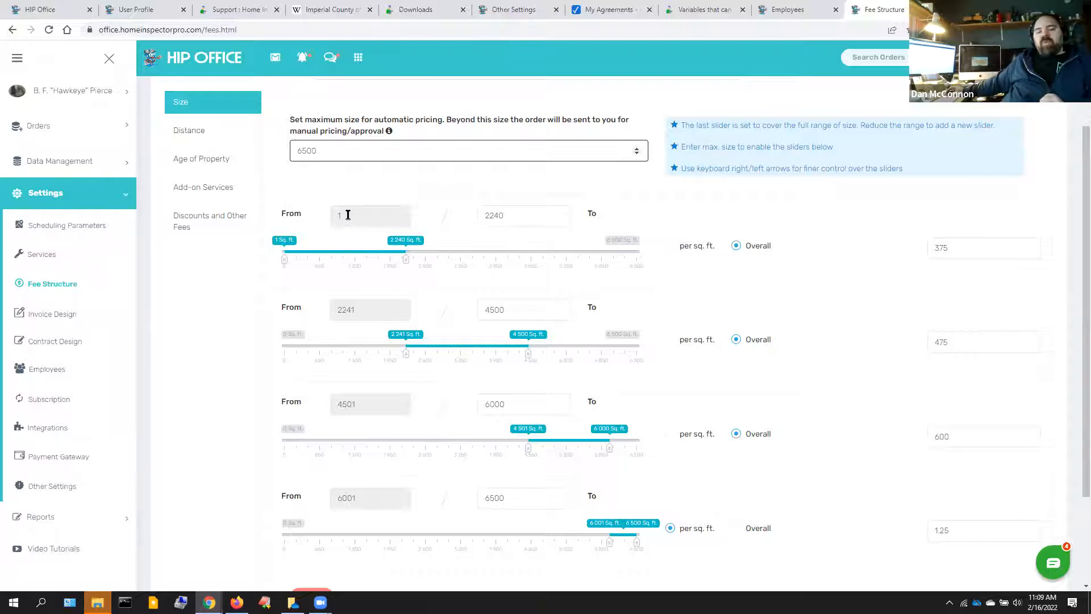
key("Tab")
type("2000")
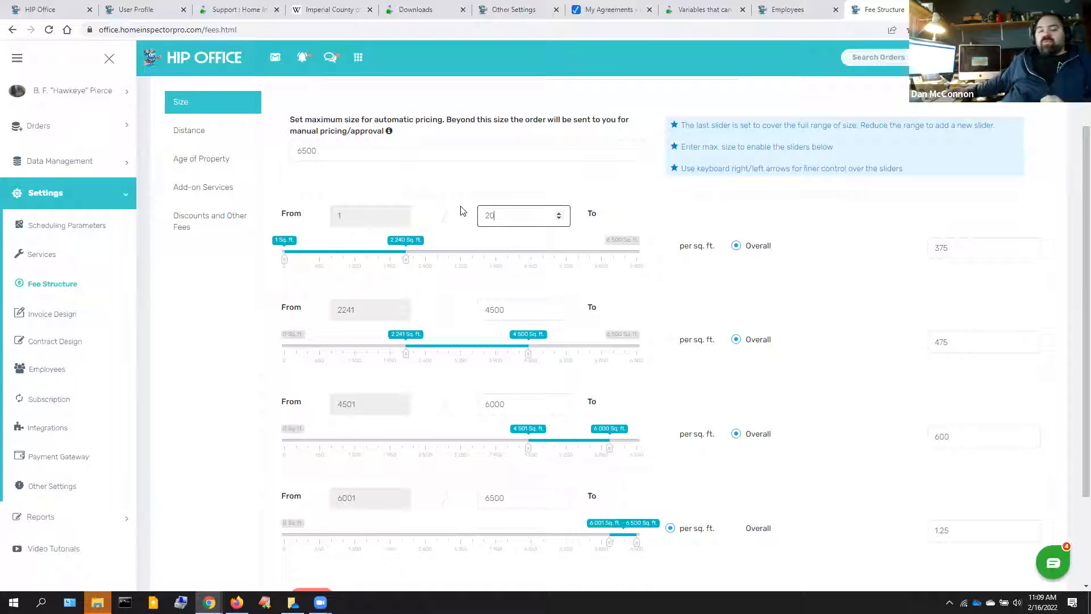
left_click(606, 178)
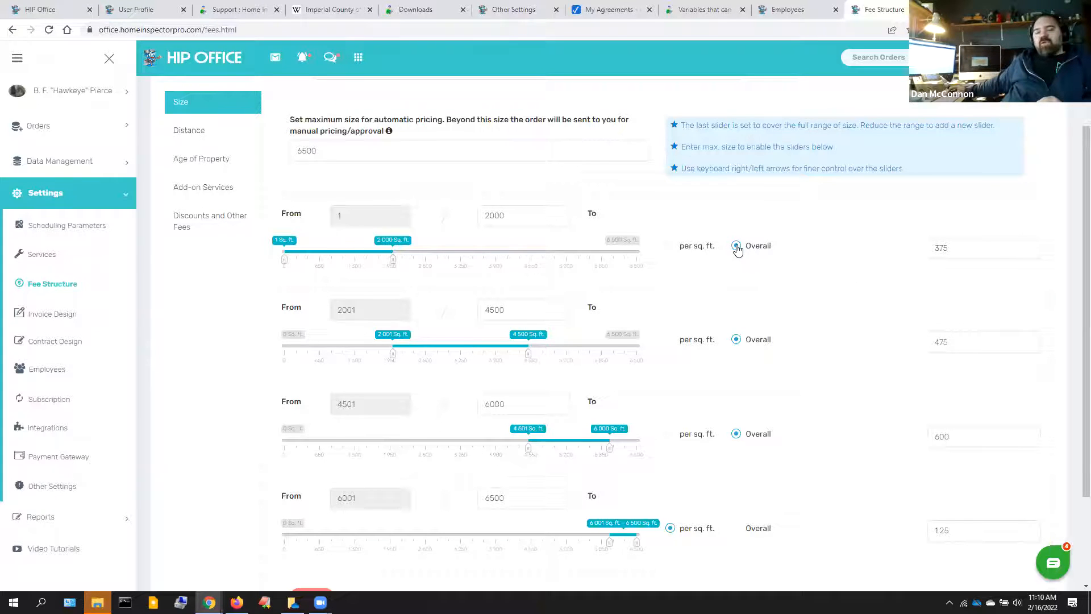
left_click(964, 248)
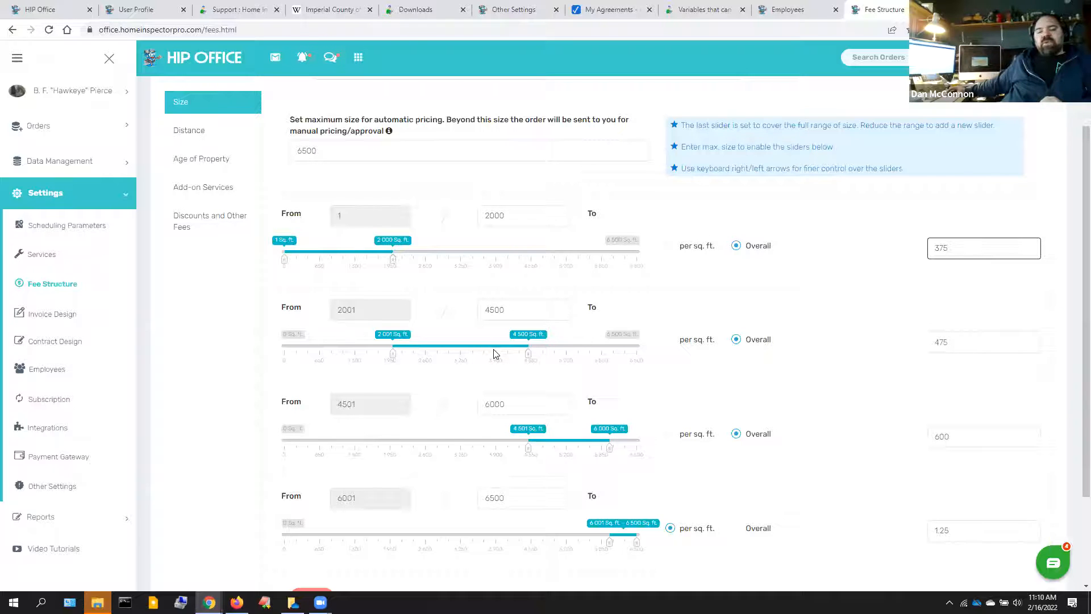
Step: Remove the last size pricing range and reduce the upper limit of the range starting at 4501 to 5780 sq. ft
scroll(493, 354, "down", 2)
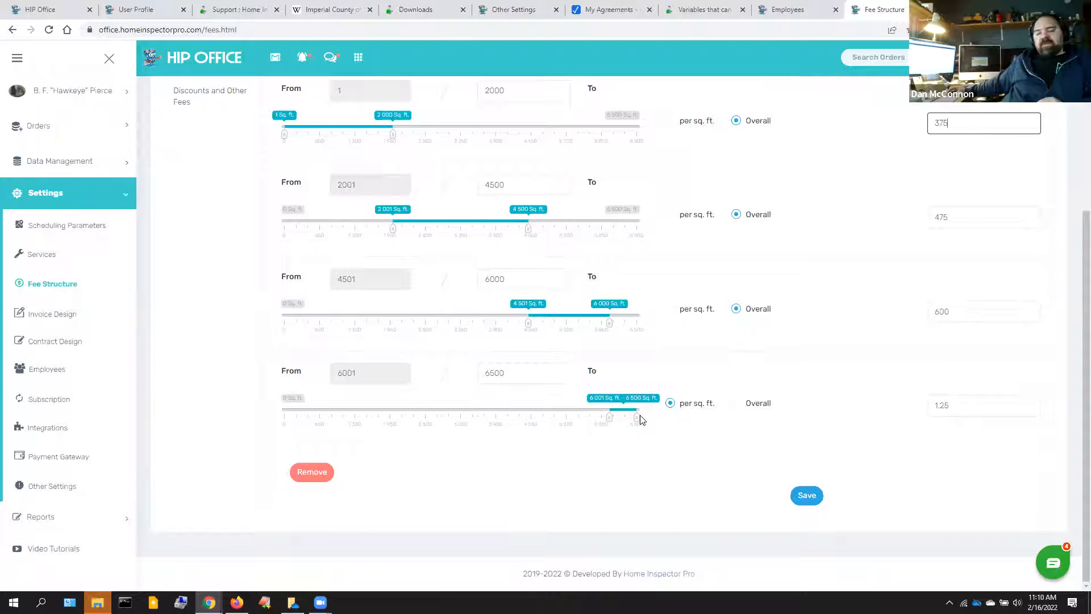
left_click(312, 474)
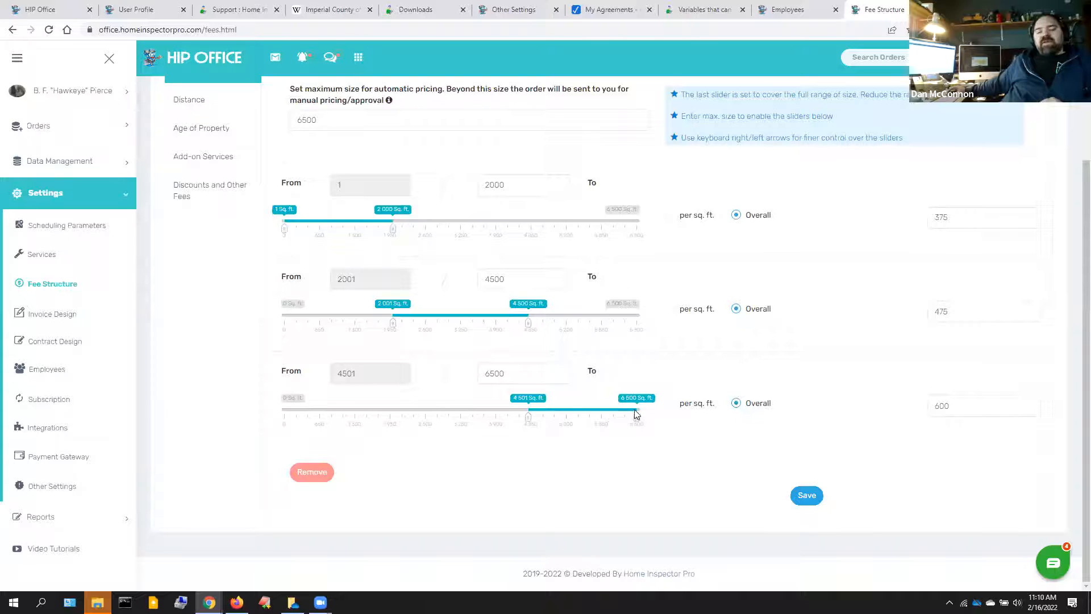
left_click_drag(636, 422, 597, 421)
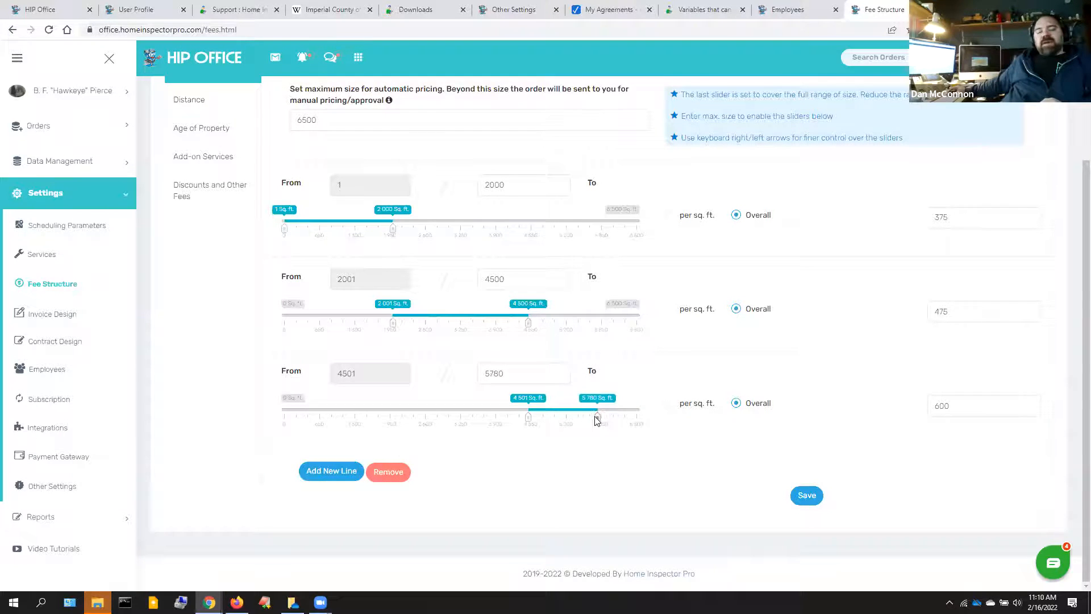
Step: Add a new size range after 5780 sq. ft. priced at 12.5 per sq. ft. and save the size fees
left_click(321, 473)
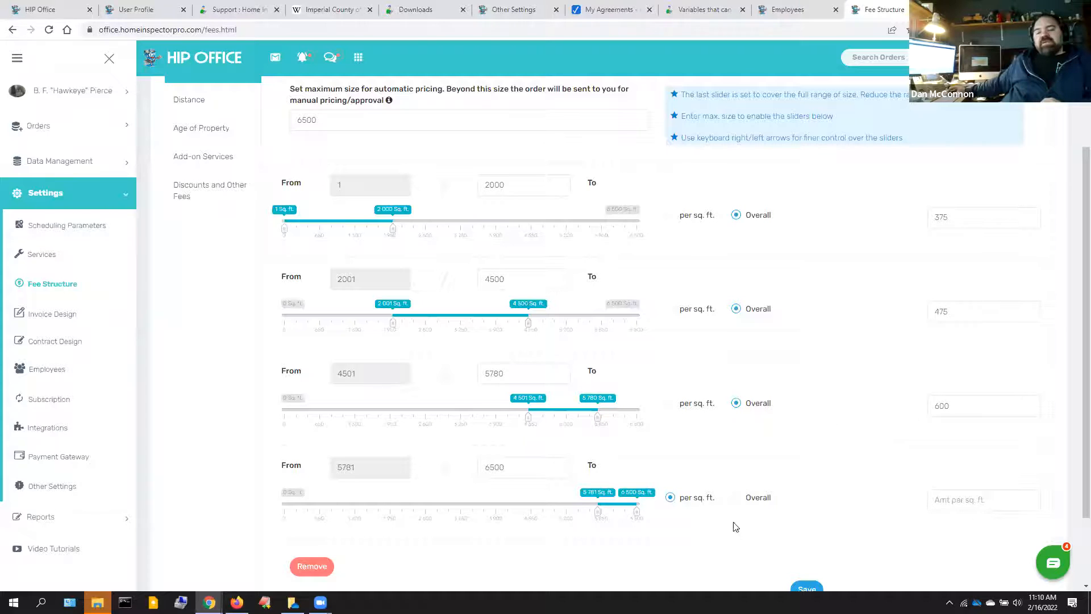
left_click(947, 501)
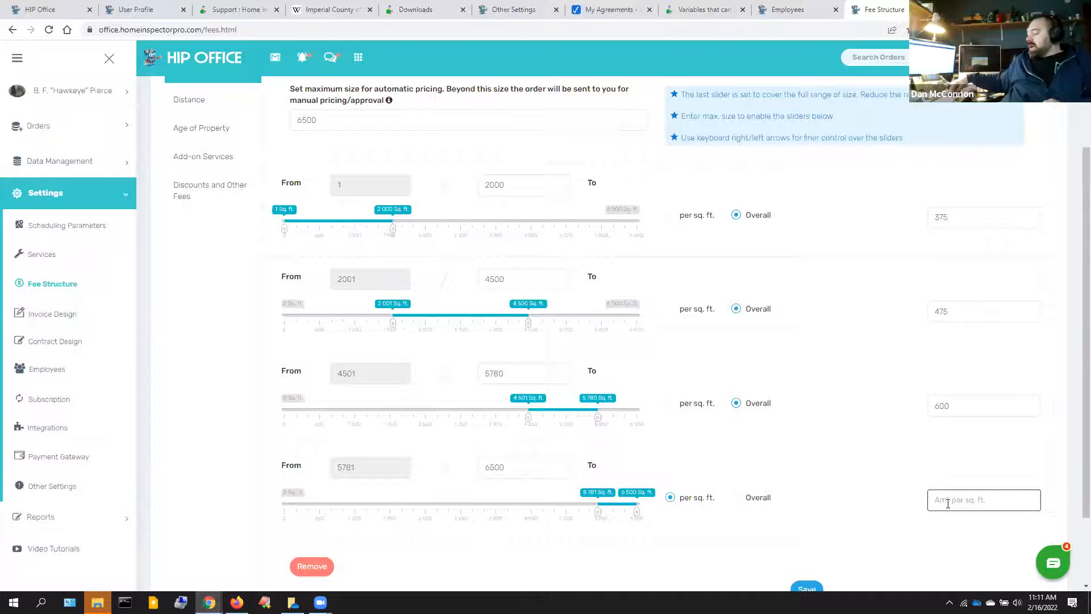
type("12.5")
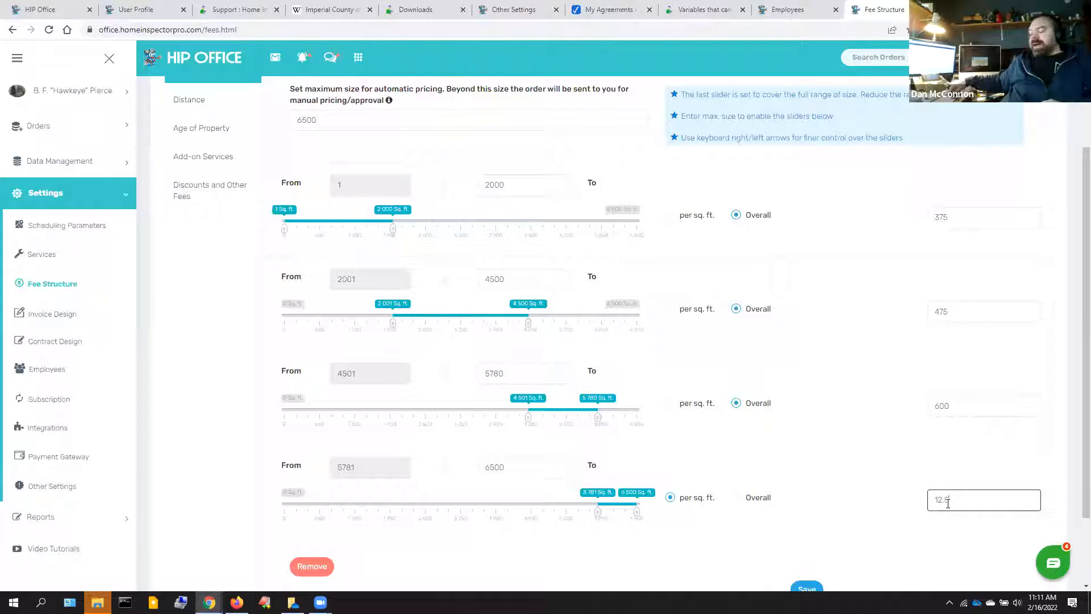
left_click(793, 485)
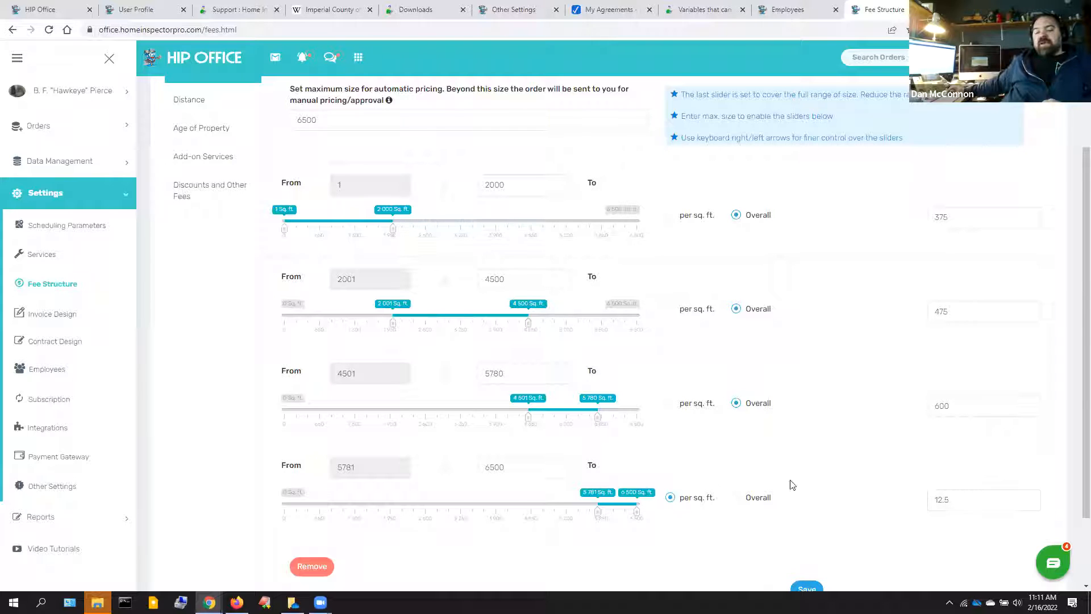
scroll(708, 483, "down", 2)
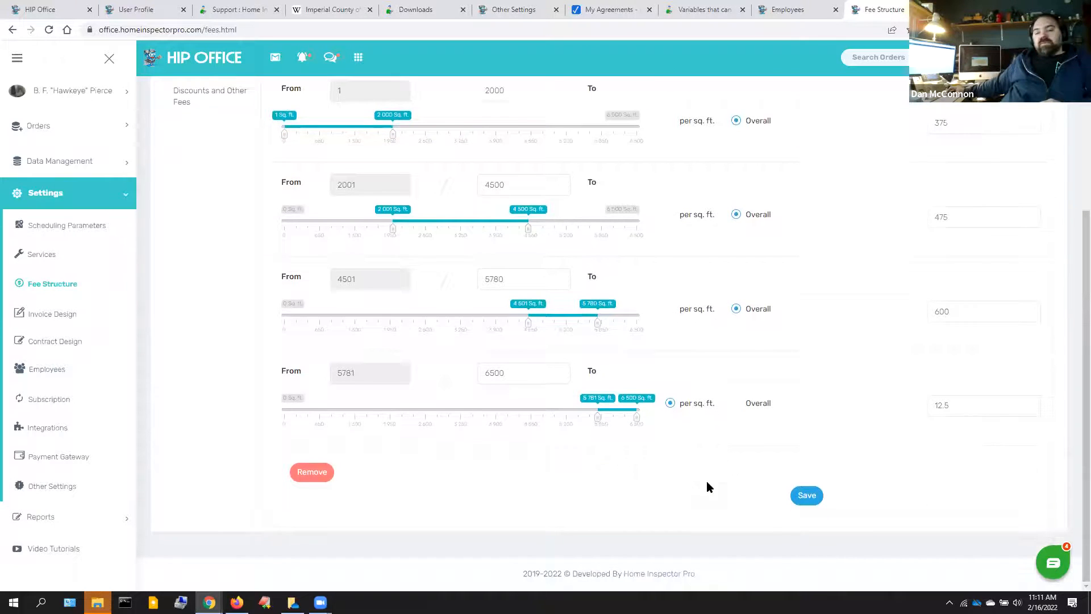
left_click(813, 508)
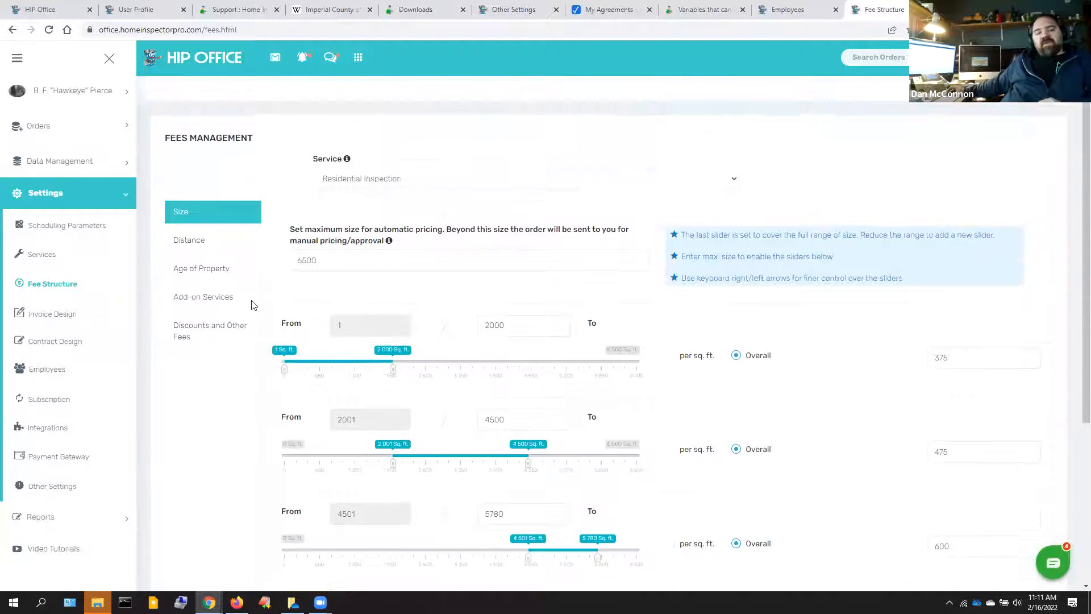
Step: Review the Residential Inspection distance fee ranges and the option to hide them from the client, and save the distance fees
left_click(196, 248)
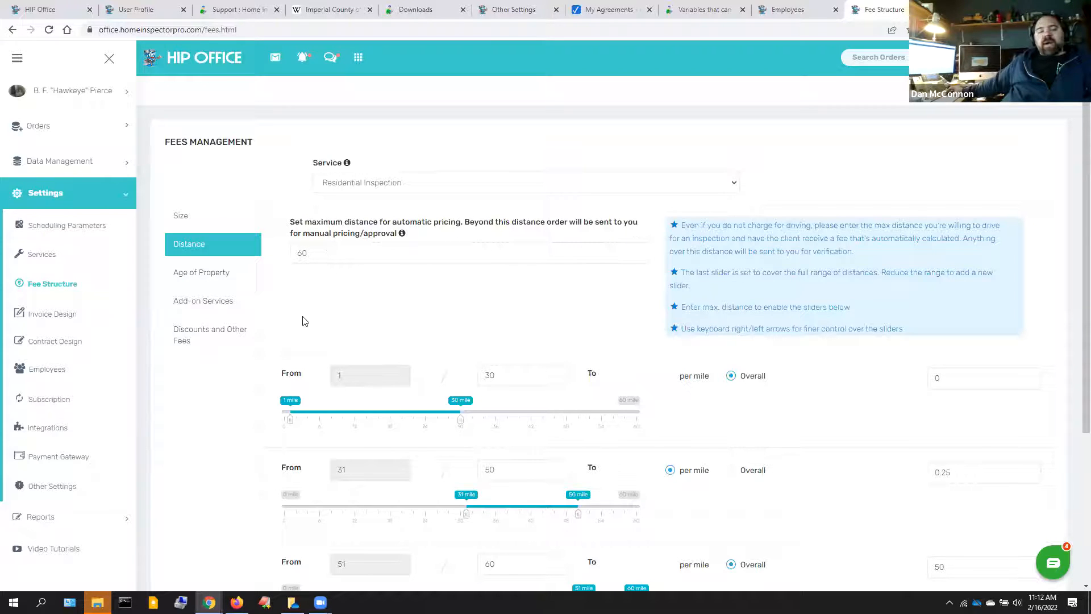
scroll(304, 320, "down", 2)
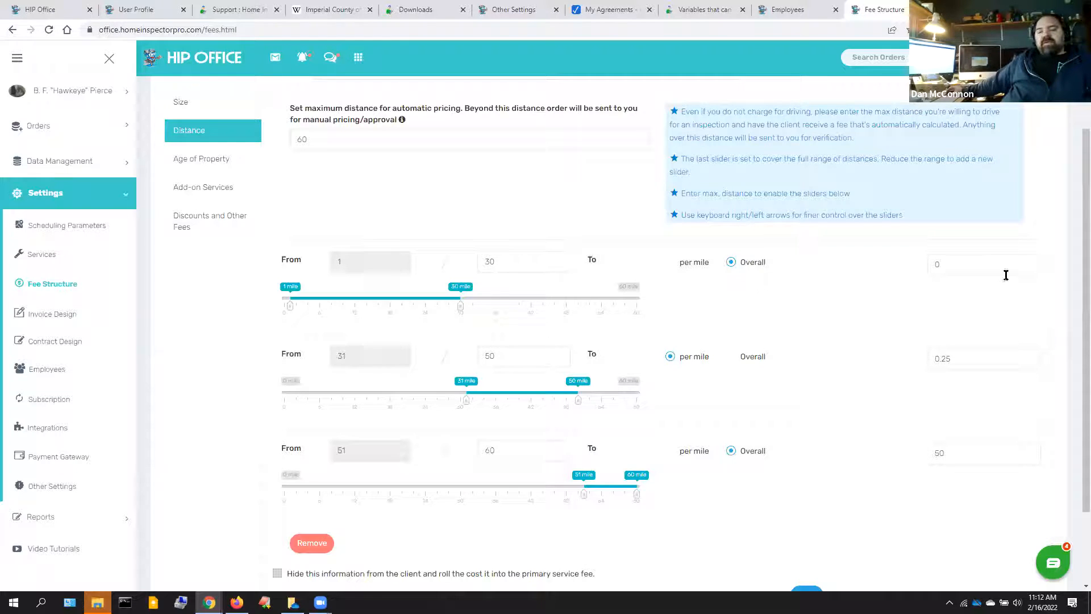
left_click(966, 266)
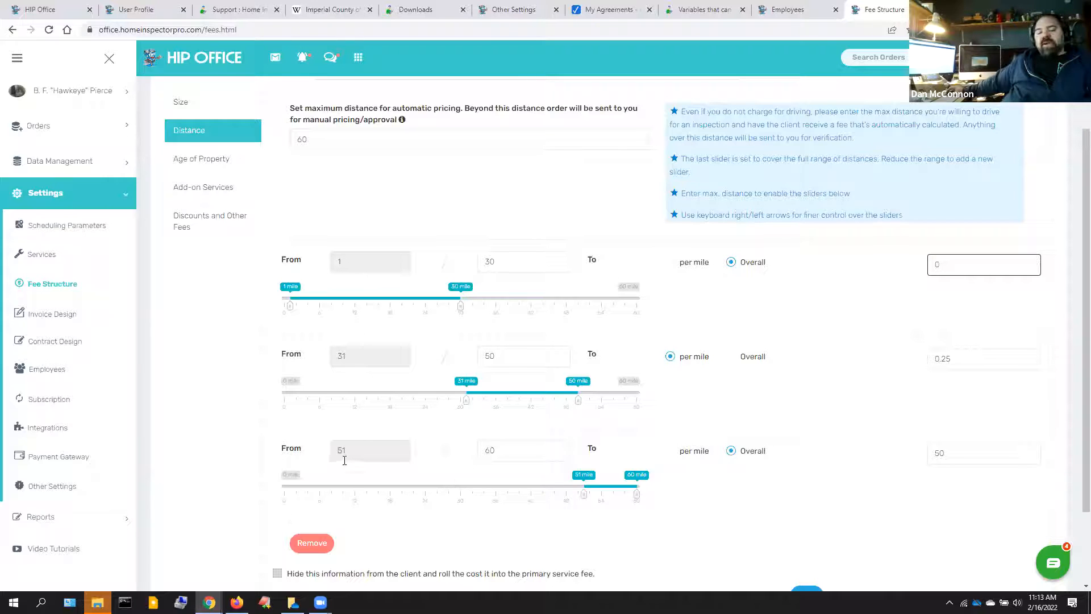
left_click(952, 453)
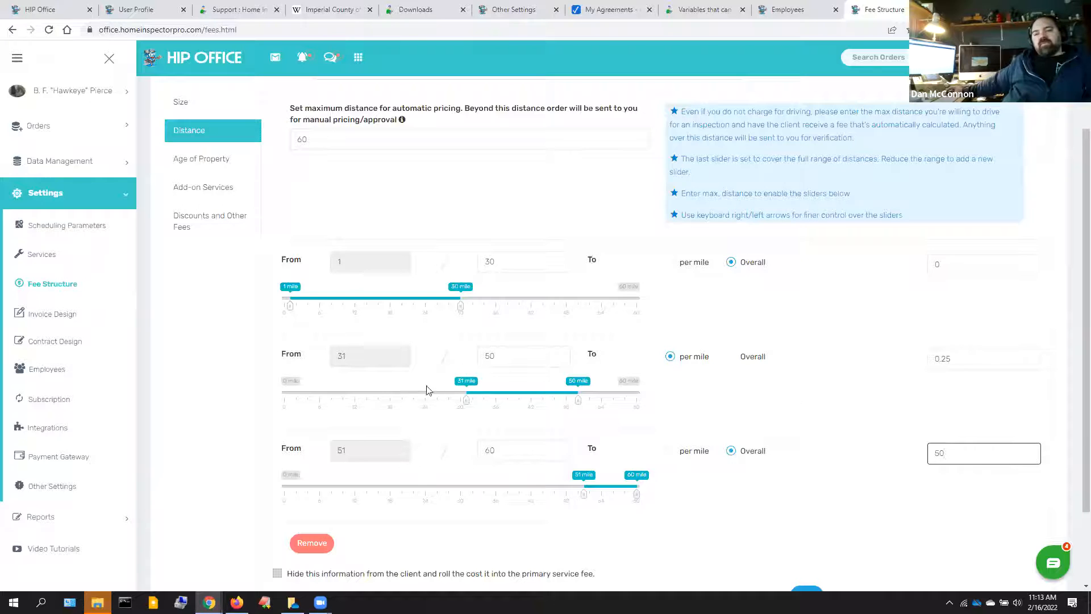
scroll(425, 394, "down", 2)
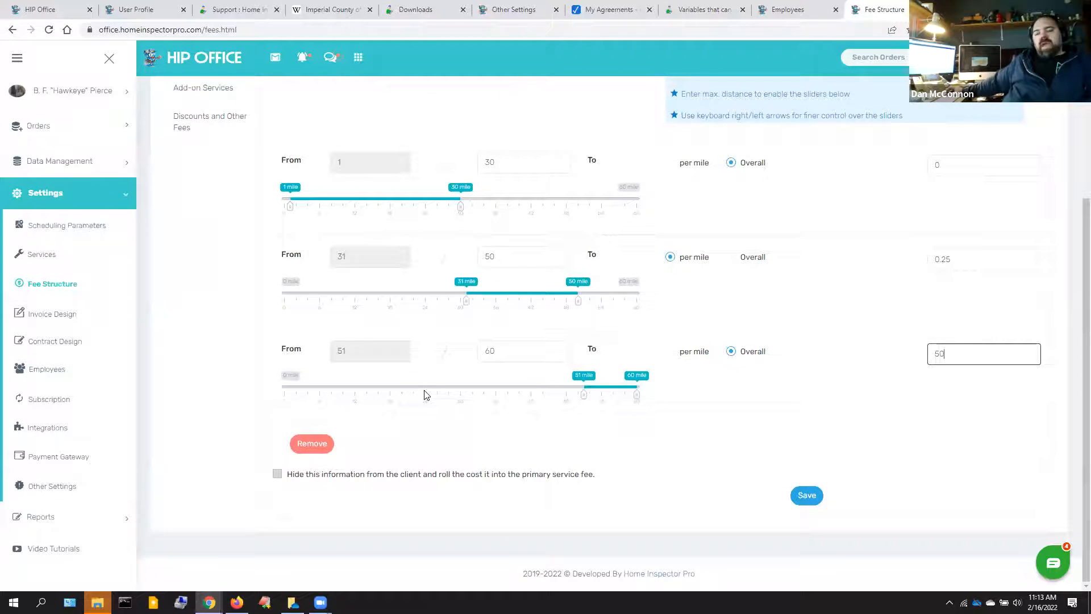
scroll(585, 346, "up", 2)
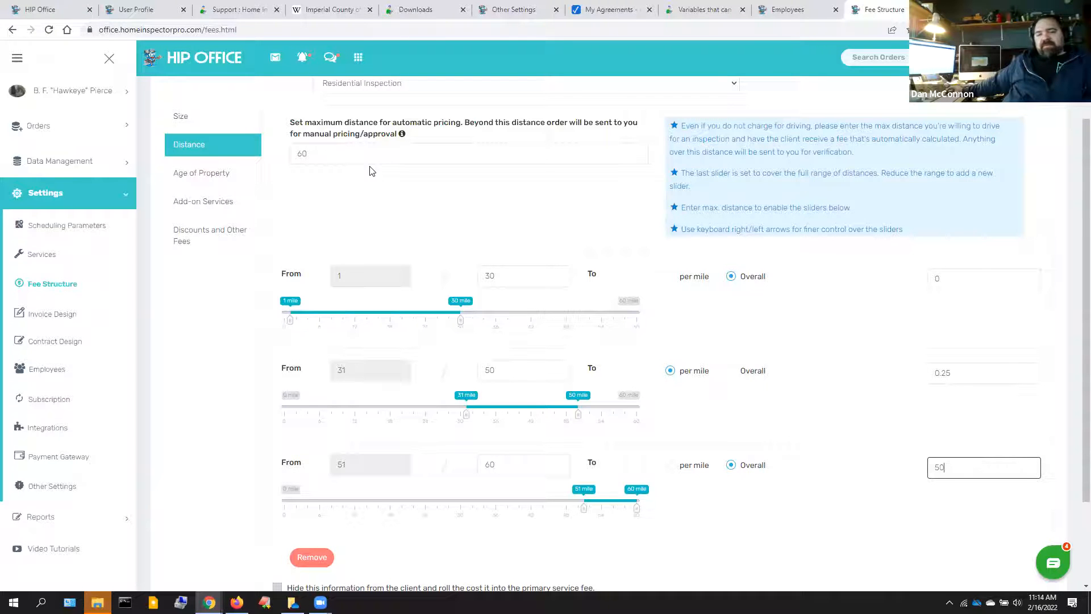
scroll(411, 566, "down", 2)
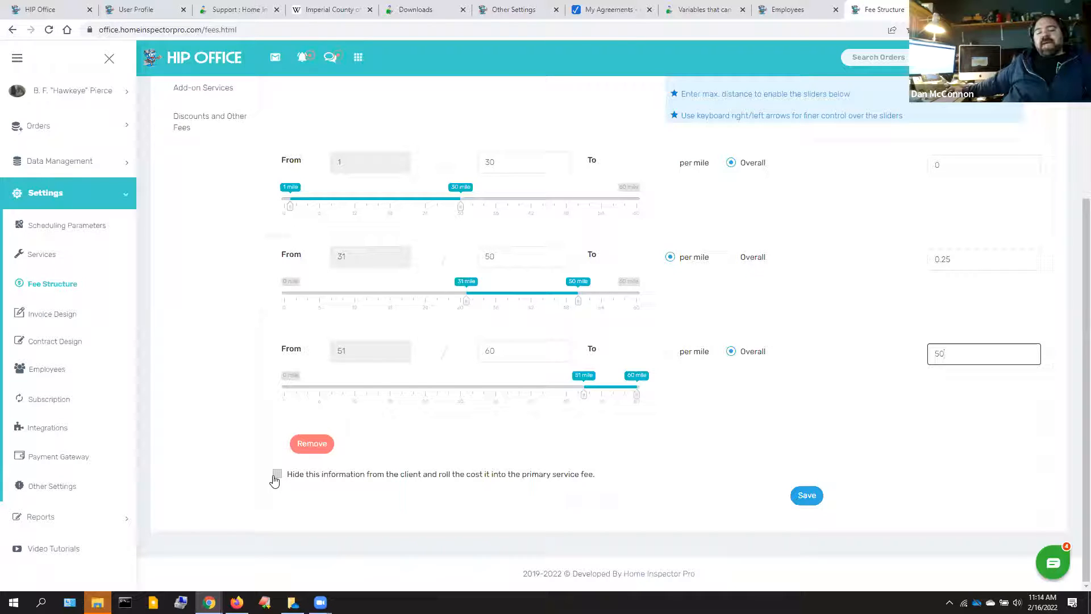
left_click(814, 500)
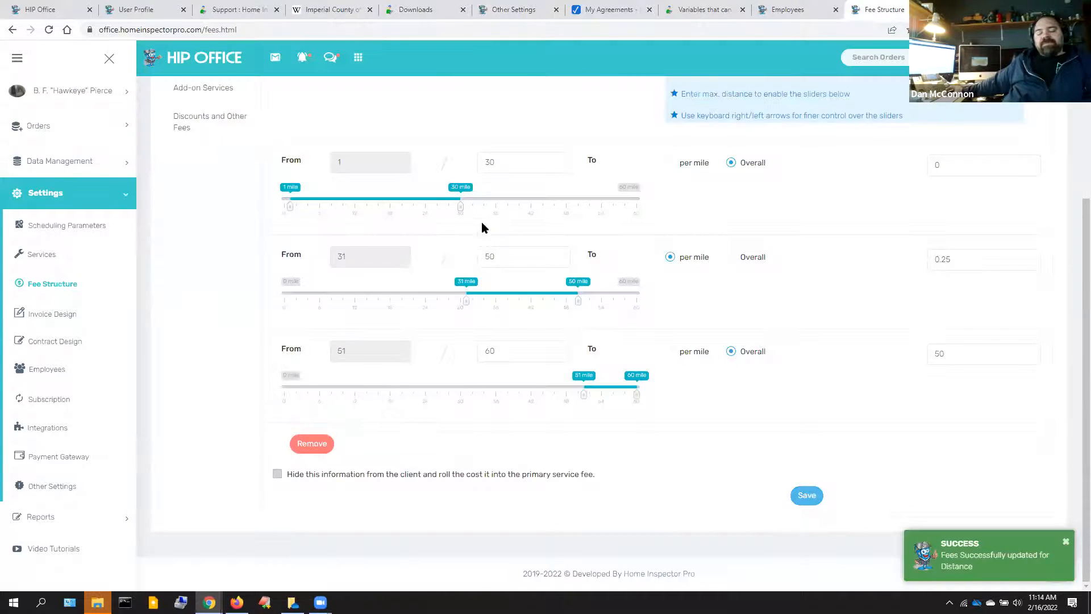
Step: Review the Residential Inspection age of property fee ranges and the maximum age for automatic pricing
scroll(239, 207, "up", 4)
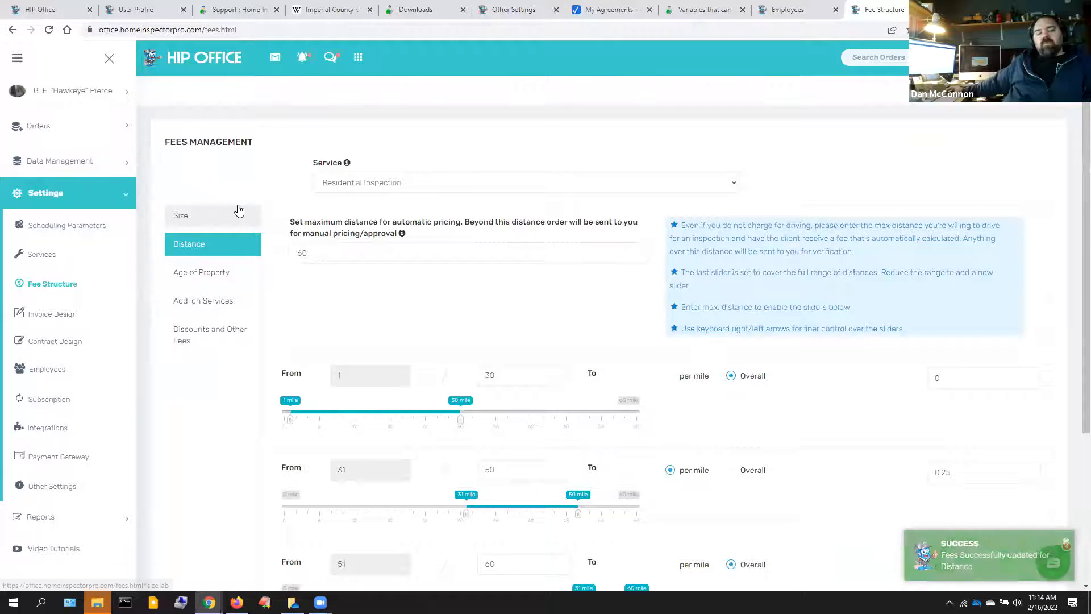
left_click(209, 275)
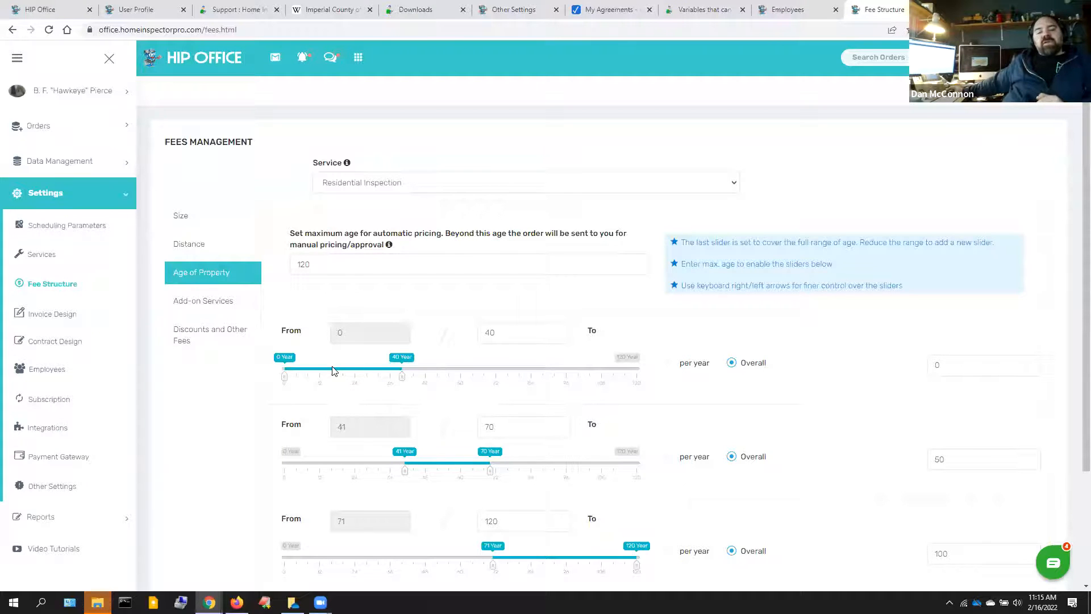
scroll(341, 364, "down", 2)
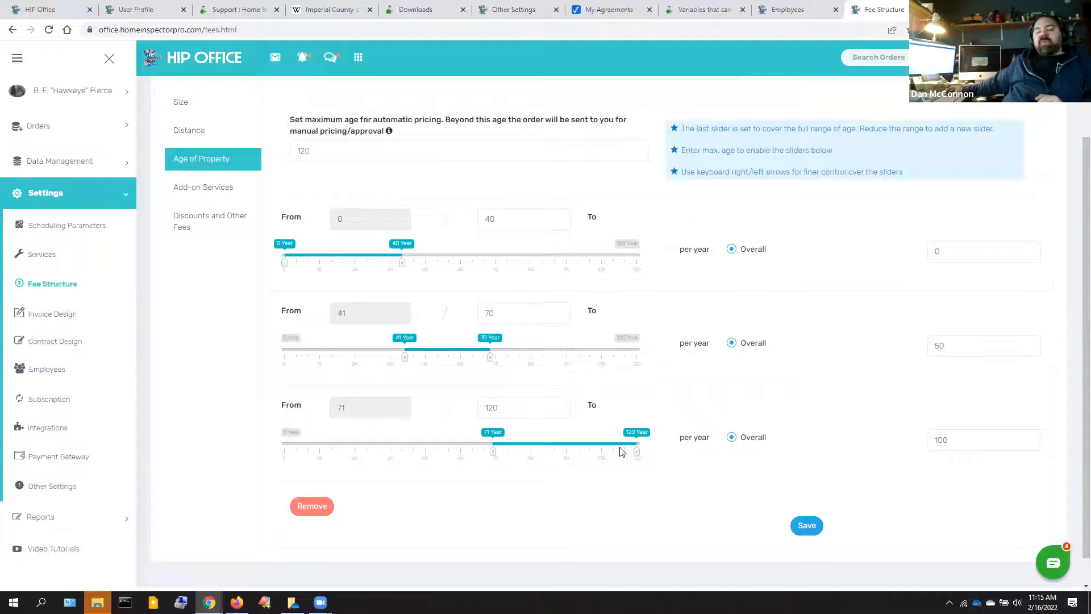
scroll(581, 447, "down", 1)
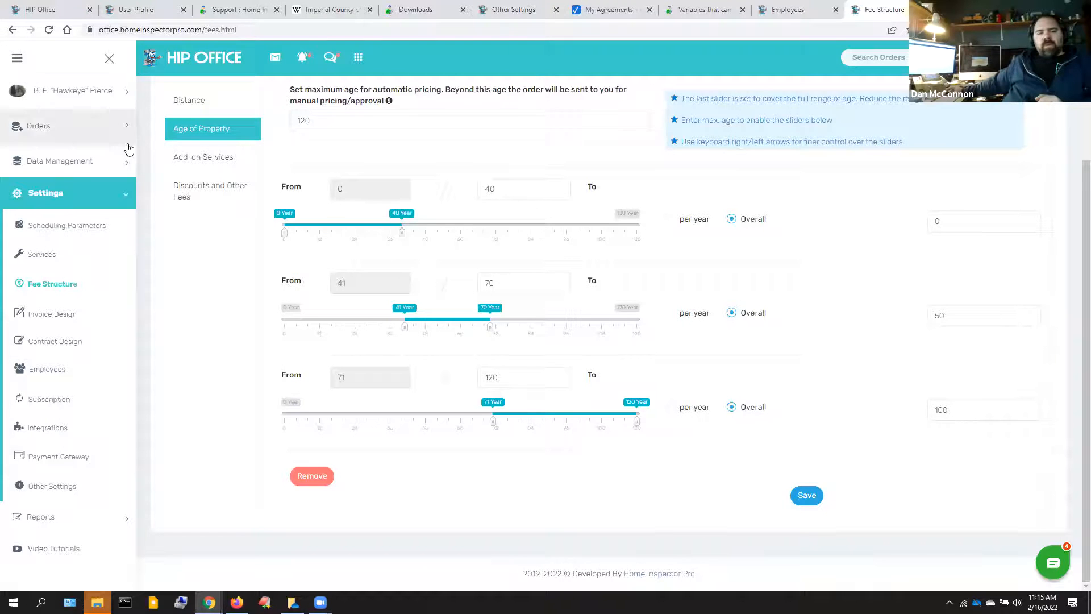
Step: Review the add-on service fees for Residential Inspection and the list of services that can have their own fees
left_click(210, 159)
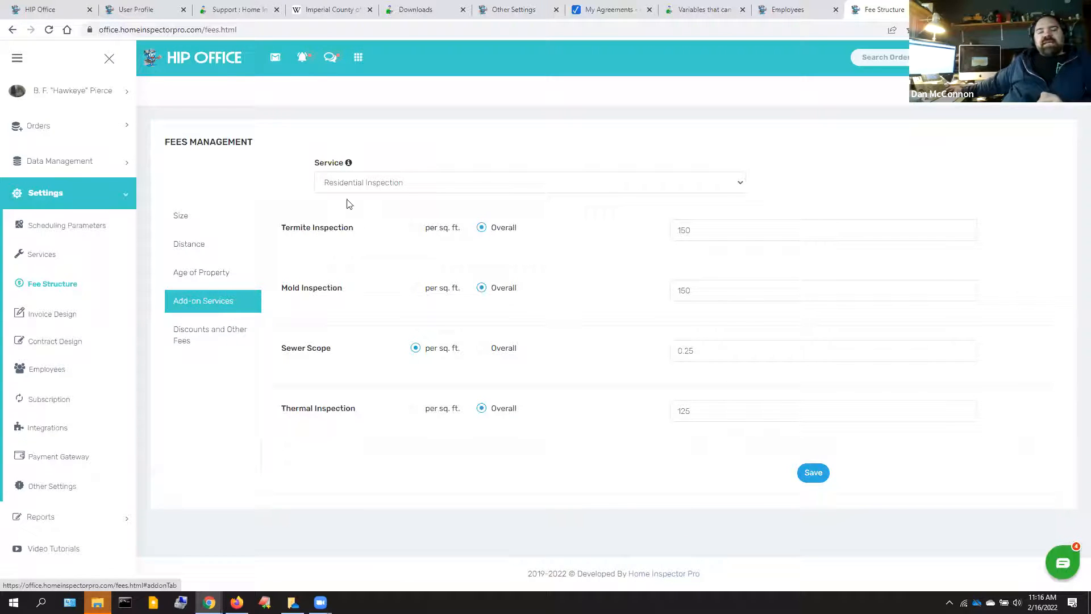
left_click(382, 182)
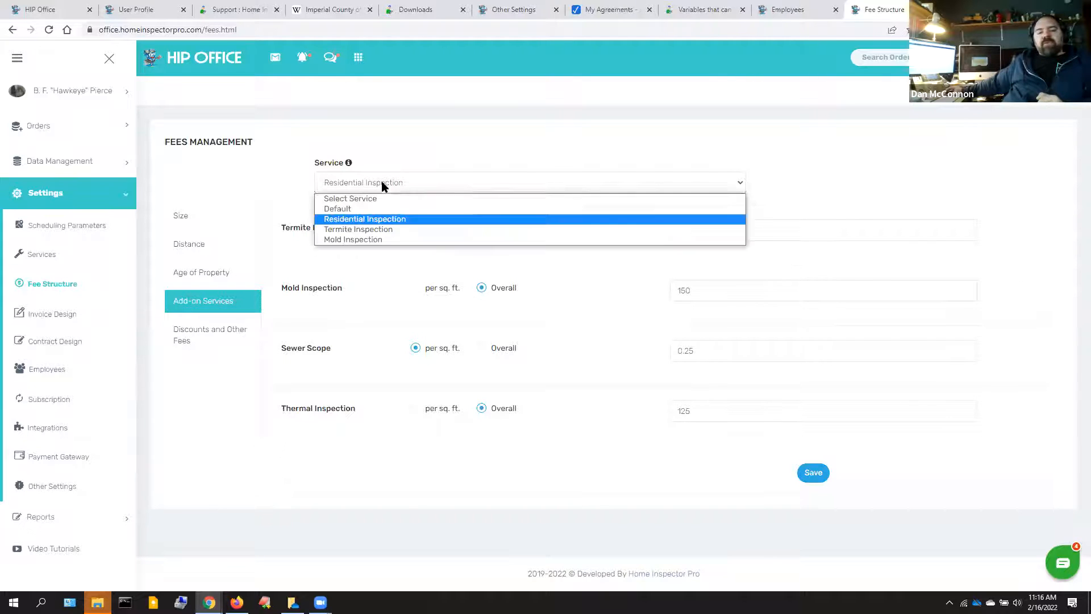
left_click(382, 182)
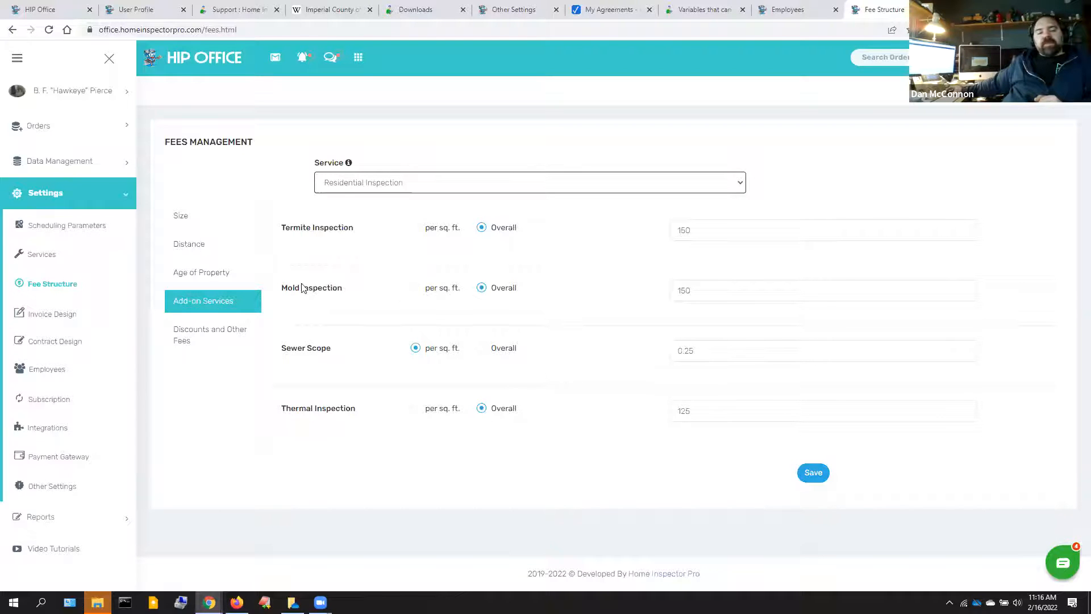
Step: Review the Residential Inspection discounts and other fees, and try to enable the Overall discount alongside the add-on services percentage
left_click(231, 338)
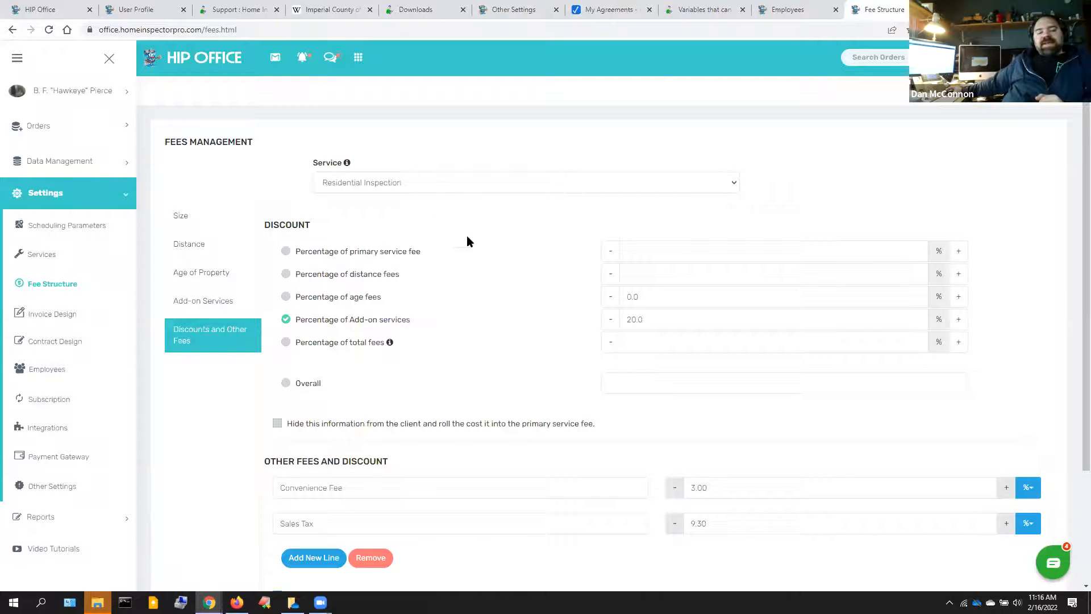
scroll(327, 334, "down", 2)
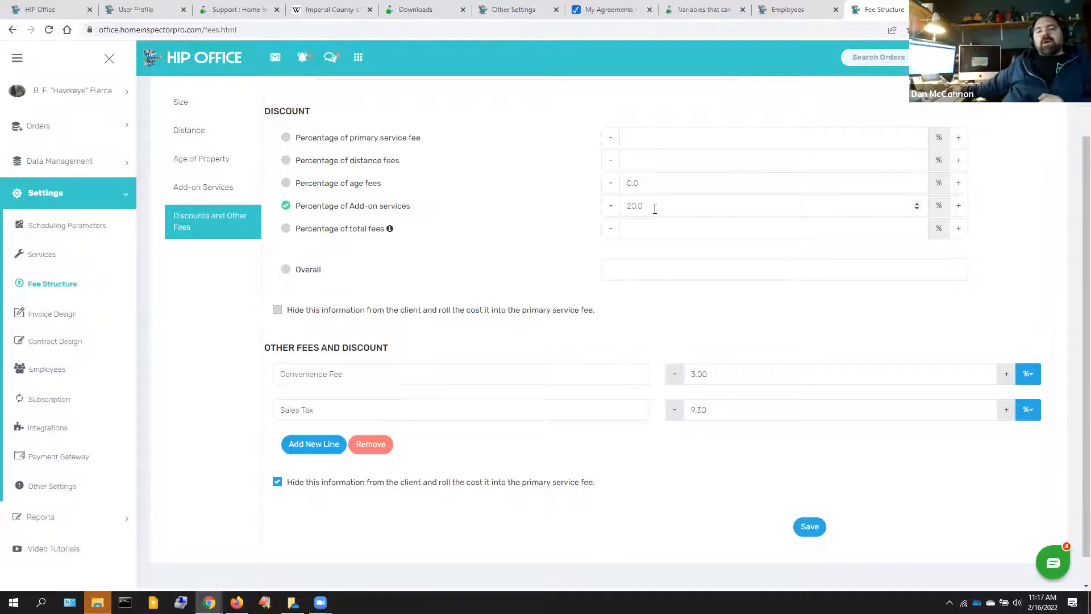
left_click(653, 206)
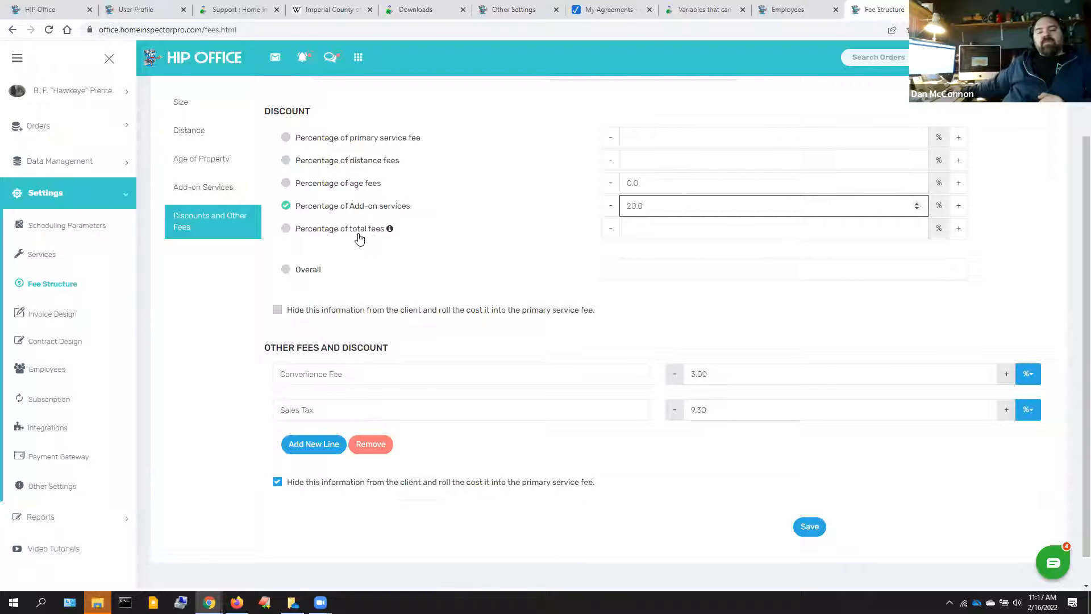
left_click(286, 271)
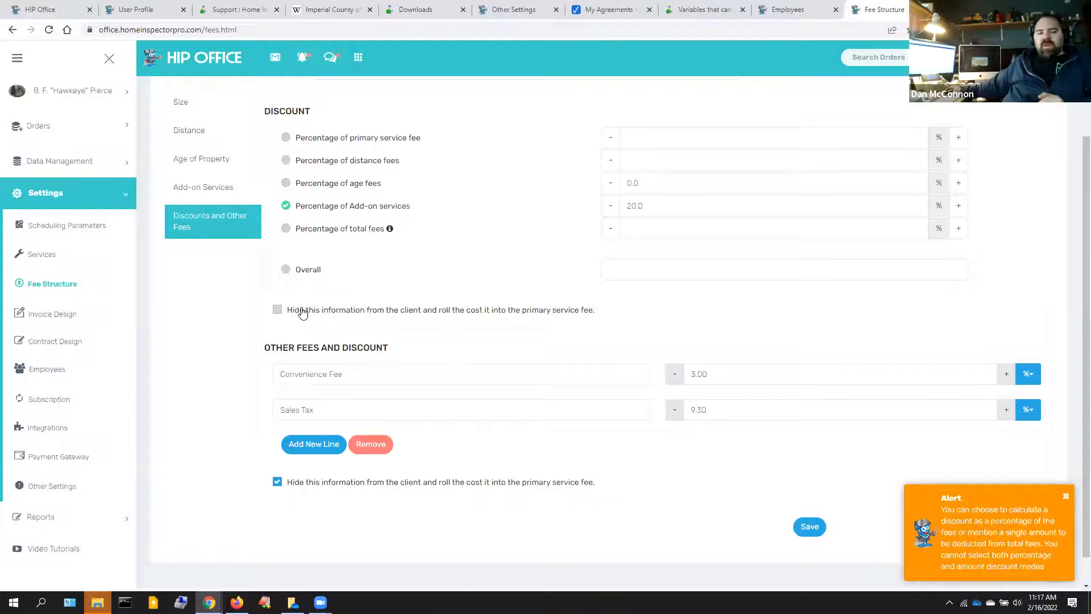
scroll(313, 387, "down", 1)
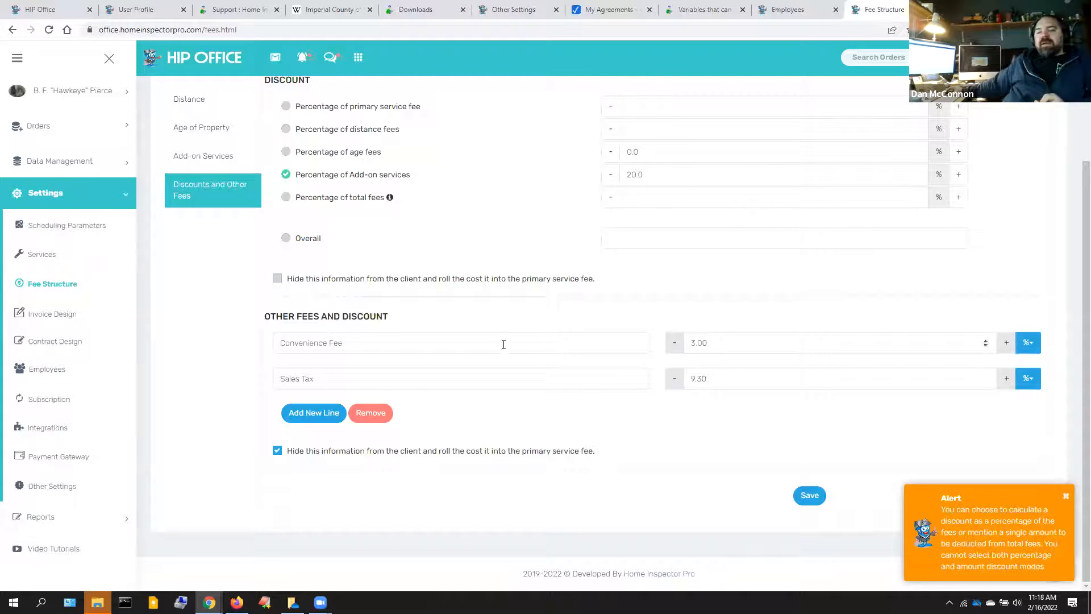
Step: Turn off hiding the other fees and discount from the client, and try to save the discounts and other fees
left_click_drag(353, 346, 248, 356)
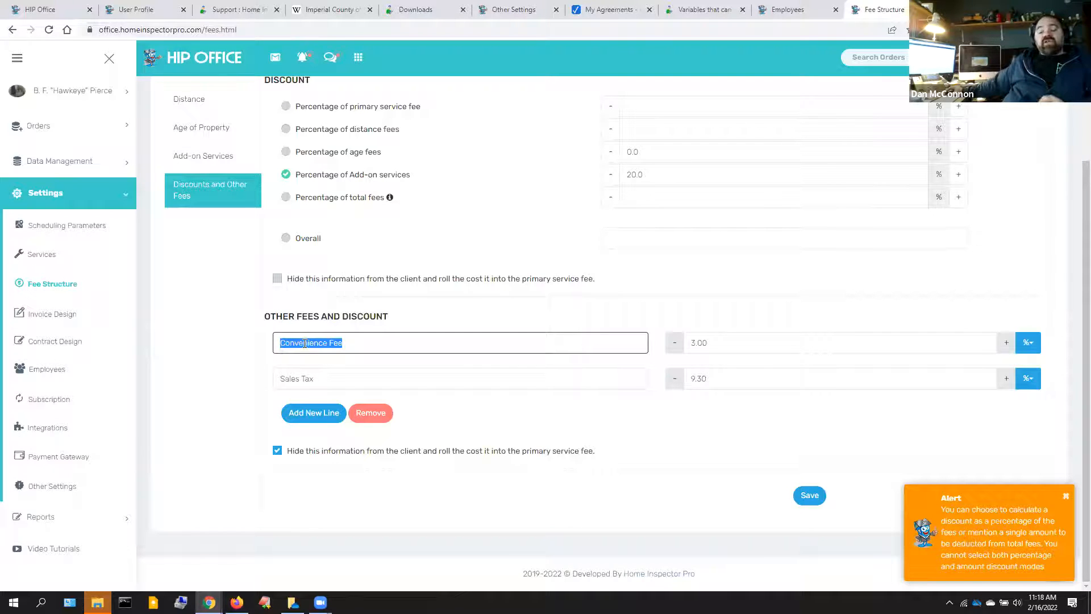
left_click(307, 456)
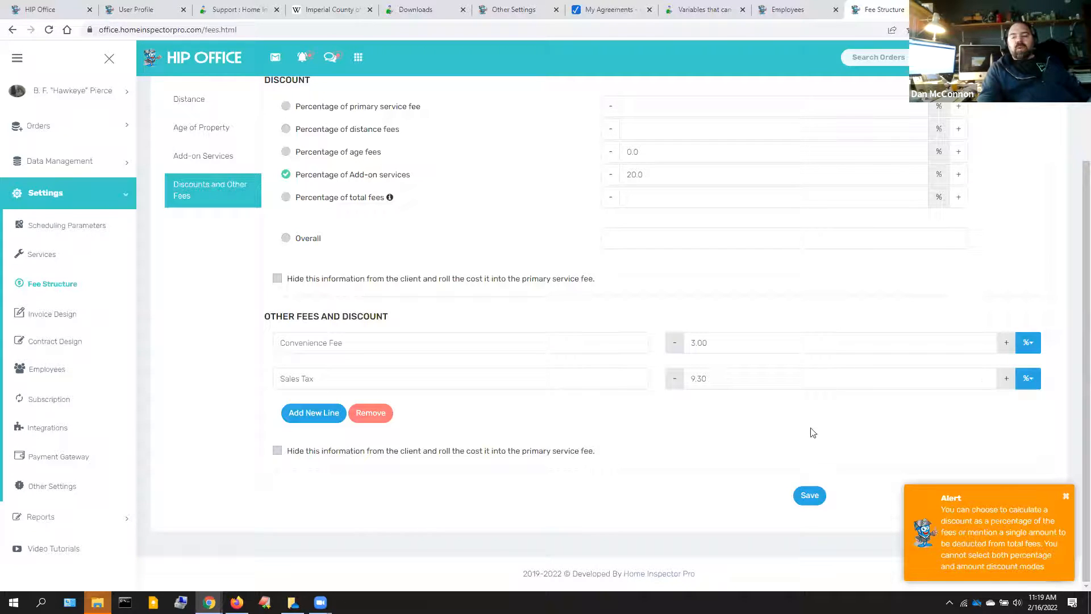
left_click(810, 497)
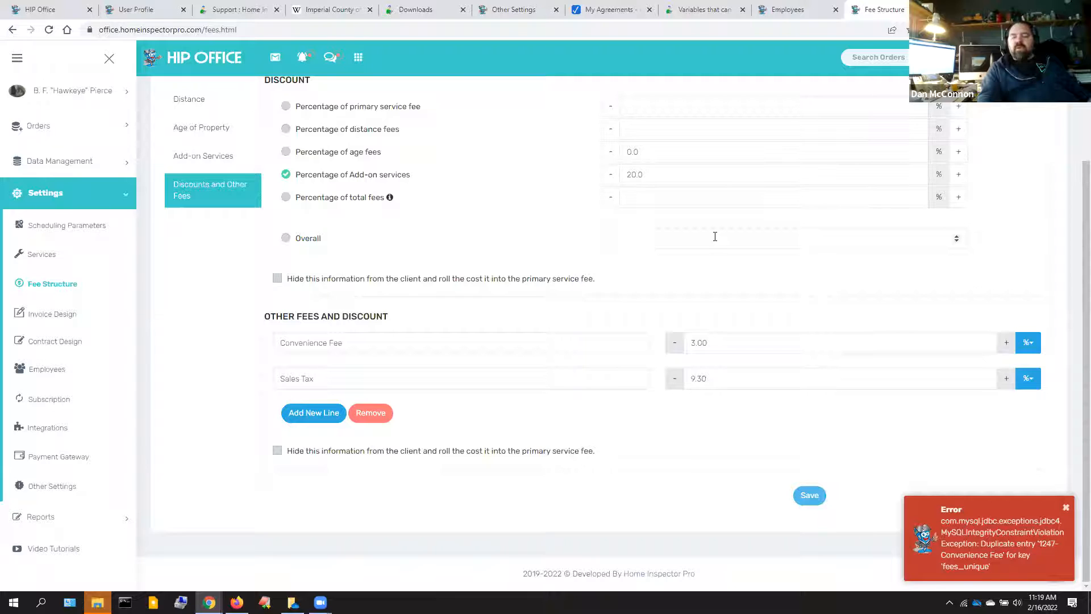
left_click(1068, 509)
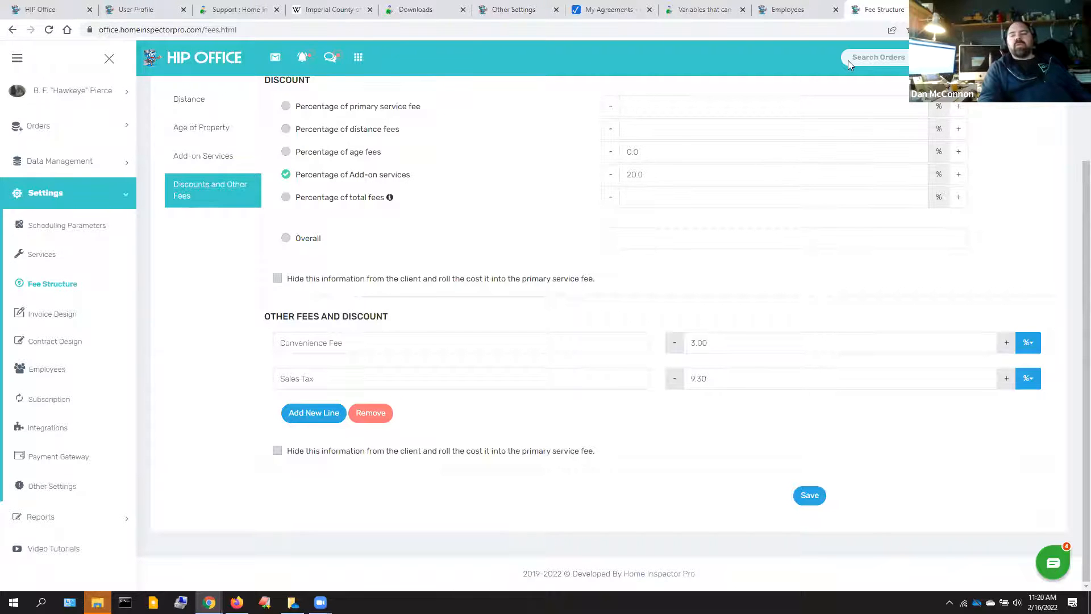
Step: Revisit the Residential Inspection size fees, and look at the inspector address entry in the scheduling parameters
scroll(1075, 255, "up", 3)
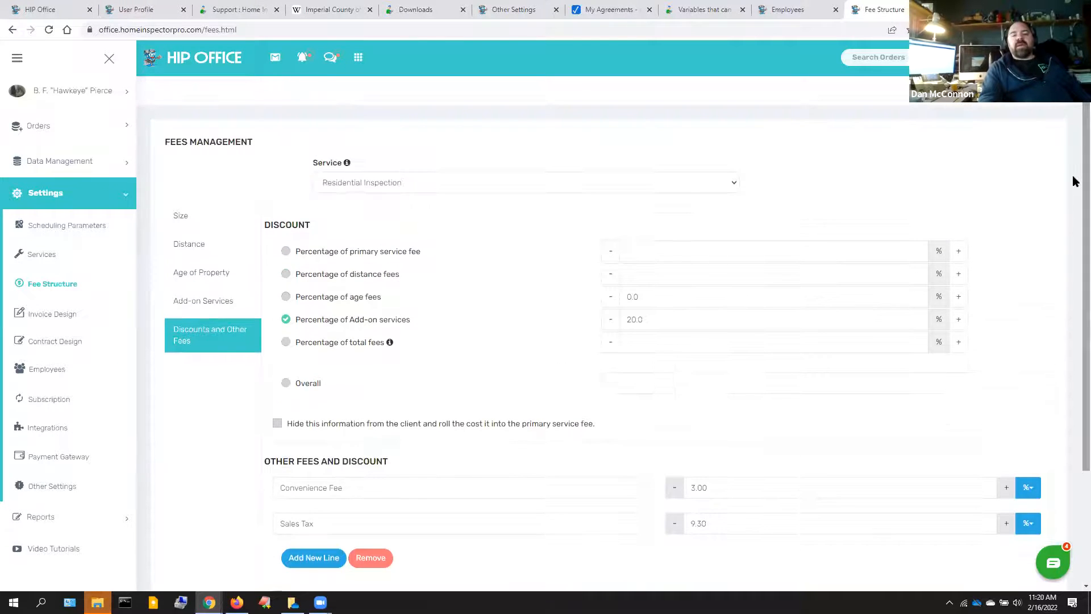
left_click(176, 220)
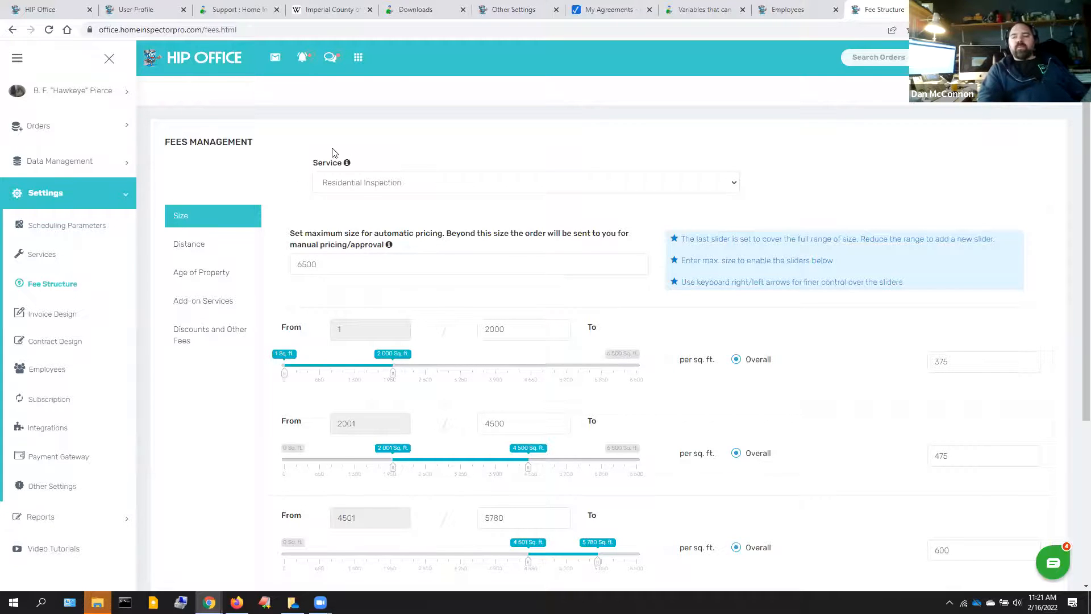
left_click(45, 231)
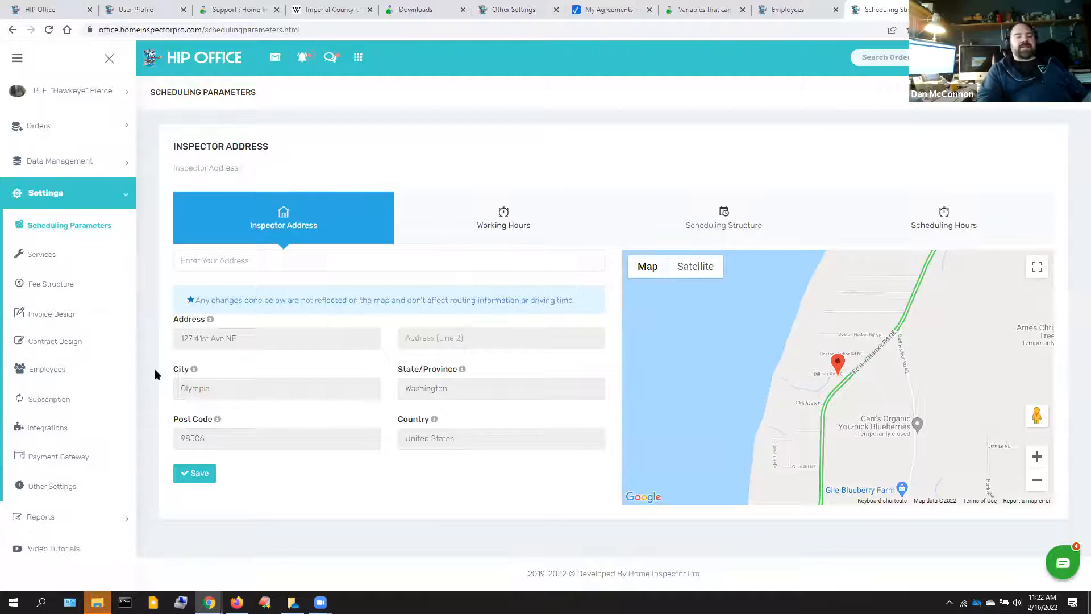
left_click(249, 267)
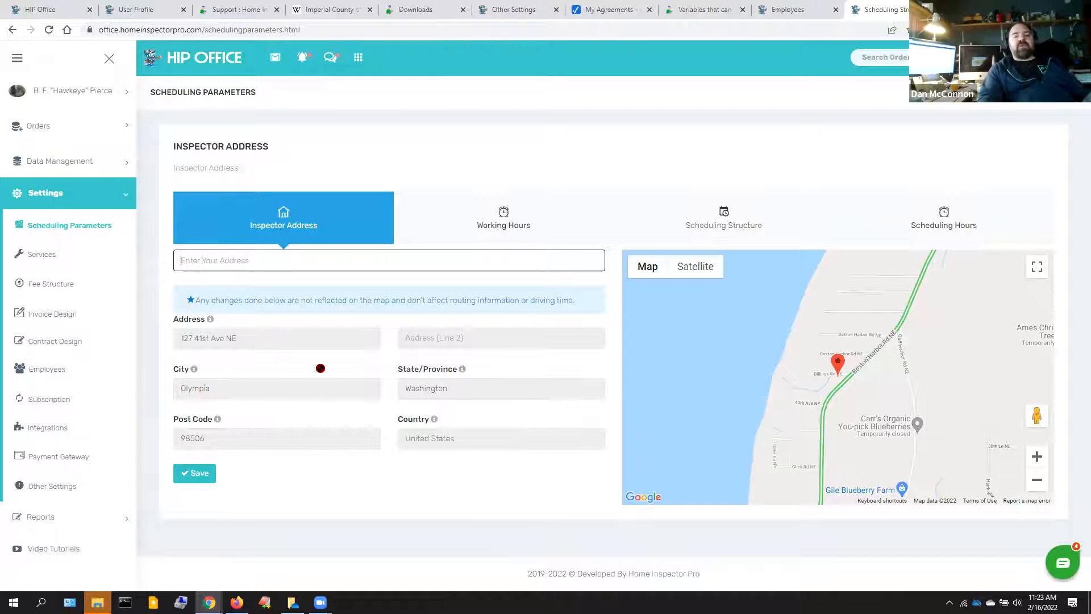
Step: Open the working hours in the scheduling parameters and set the start time to 08:00AM
left_click(487, 230)
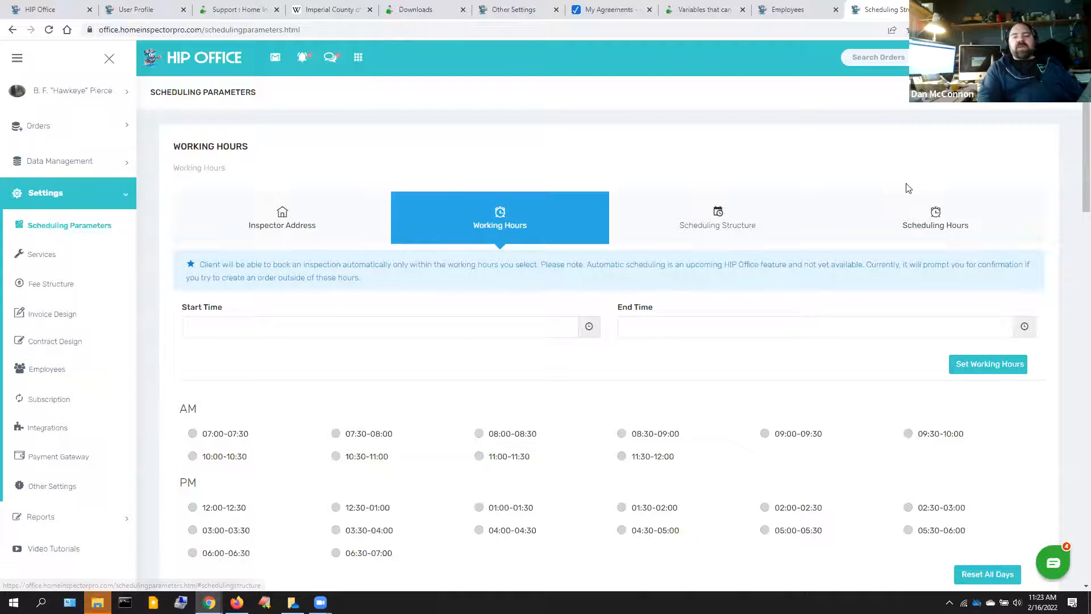
scroll(1074, 199, "down", 1)
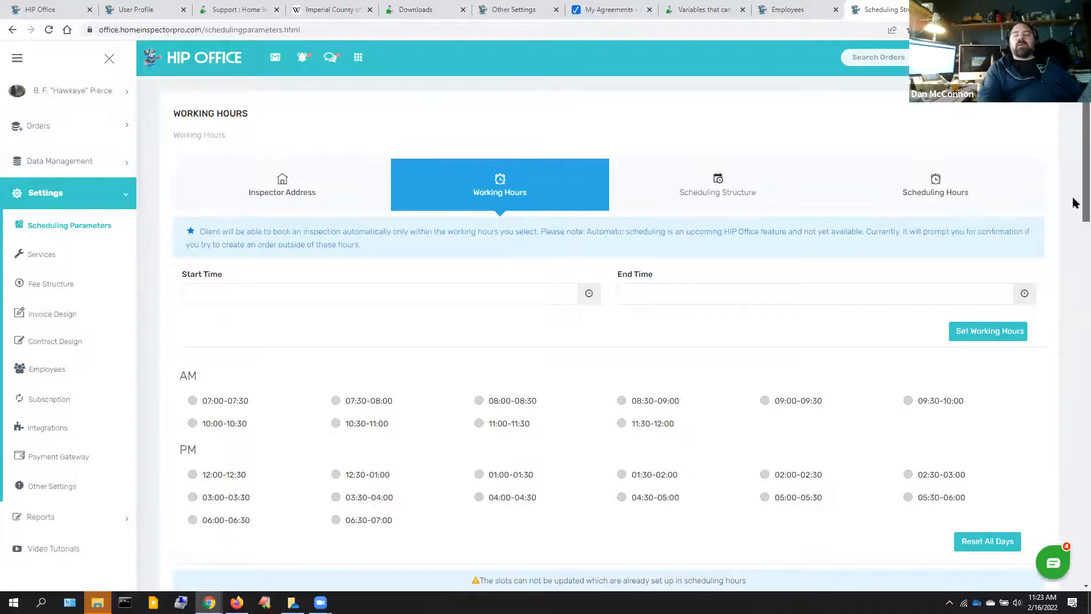
scroll(1074, 216, "down", 3)
scroll(1074, 233, "up", 1)
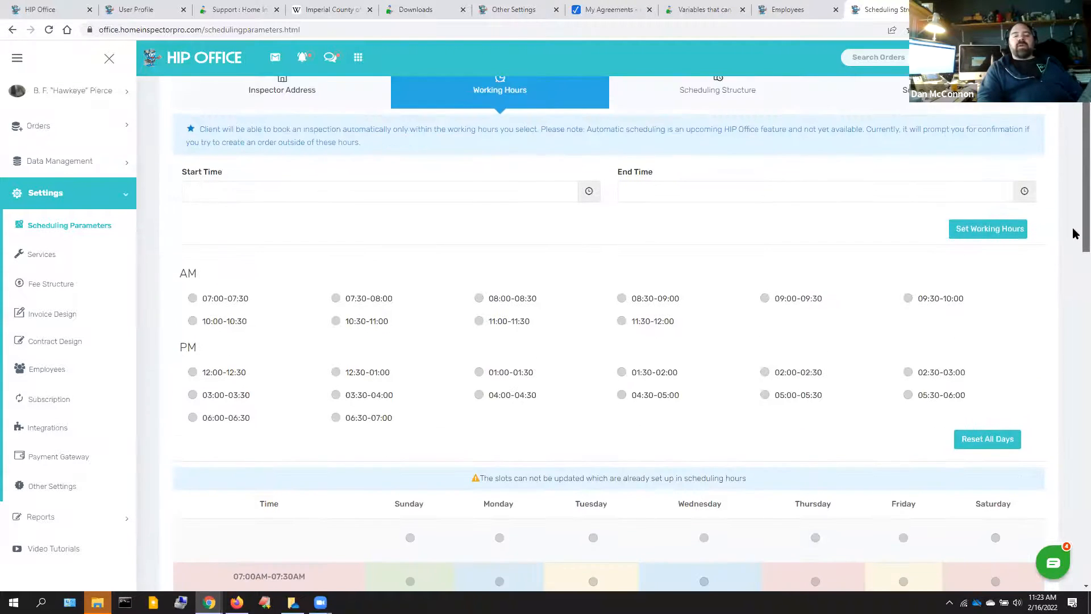
left_click_drag(1073, 228, 1074, 221)
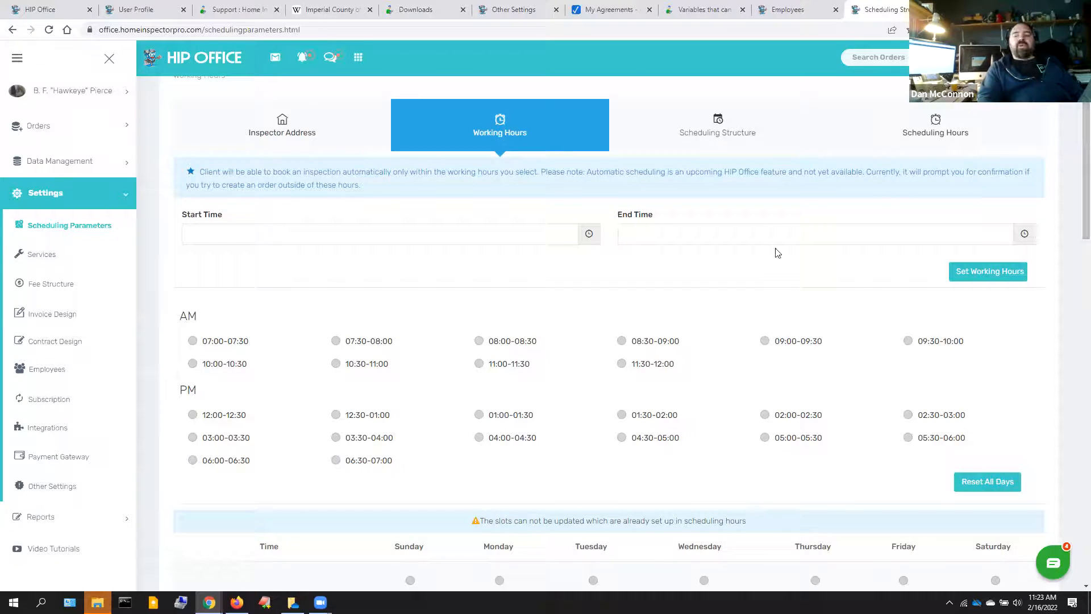
left_click(584, 240)
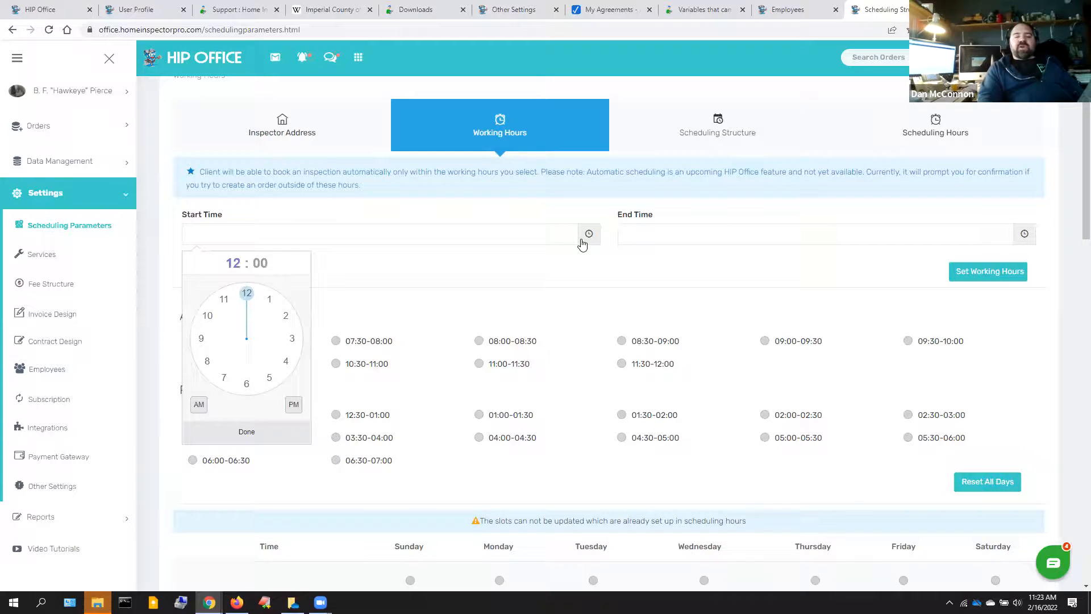
left_click(207, 361)
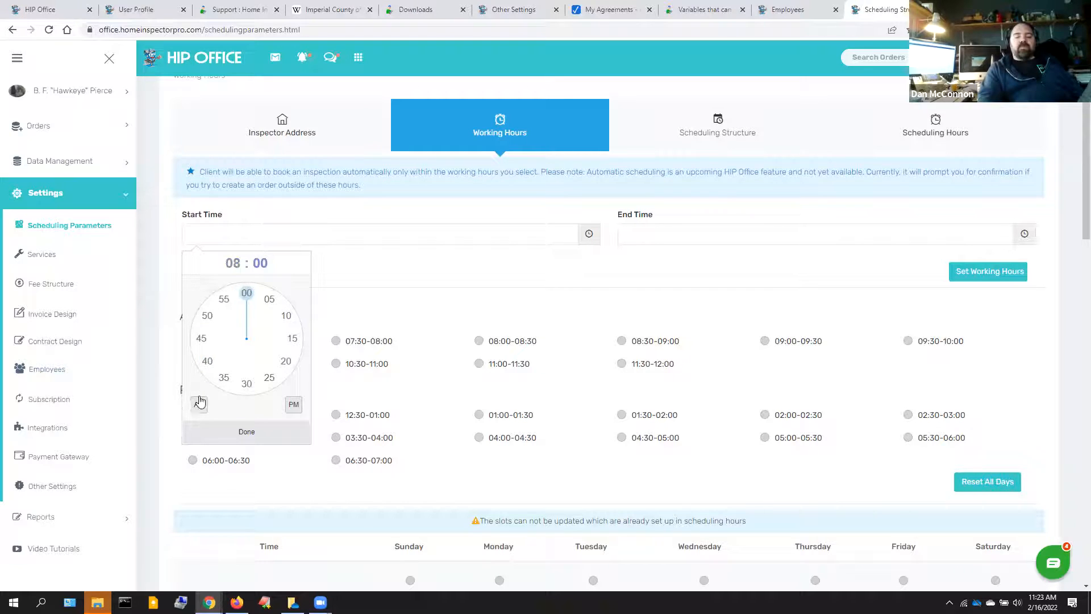
left_click(199, 402)
left_click(245, 441)
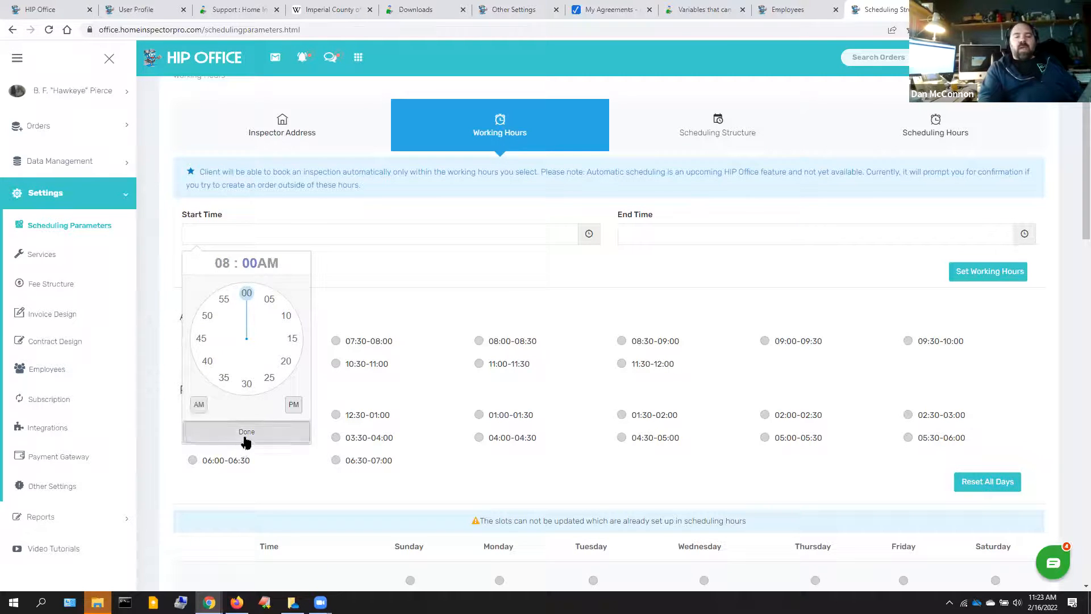
Step: Set the end time to 06:00PM and apply the start and end times as the working hours
left_click(1023, 236)
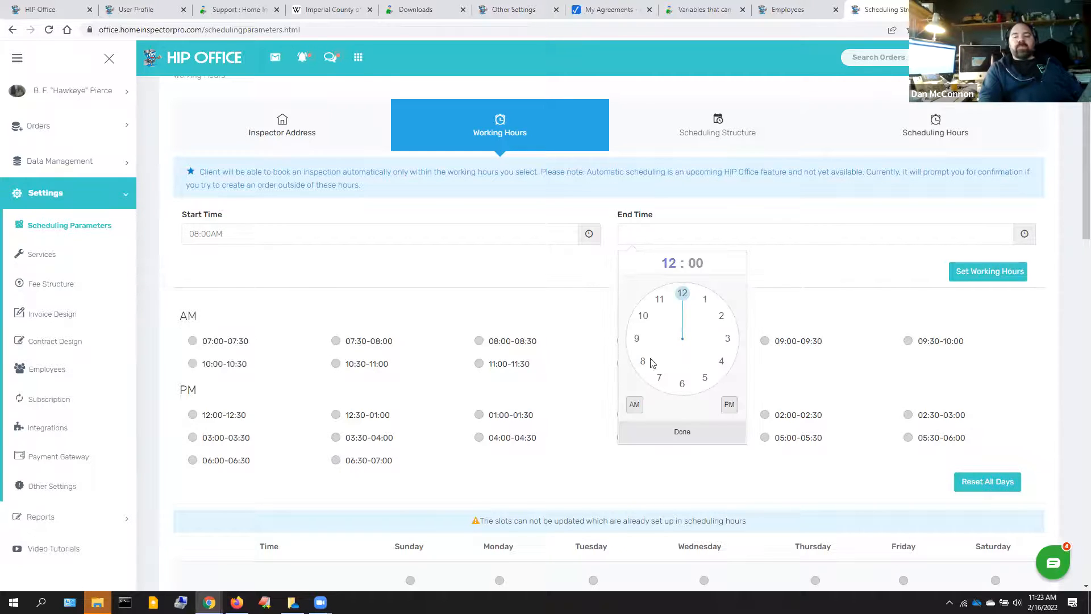
left_click(683, 385)
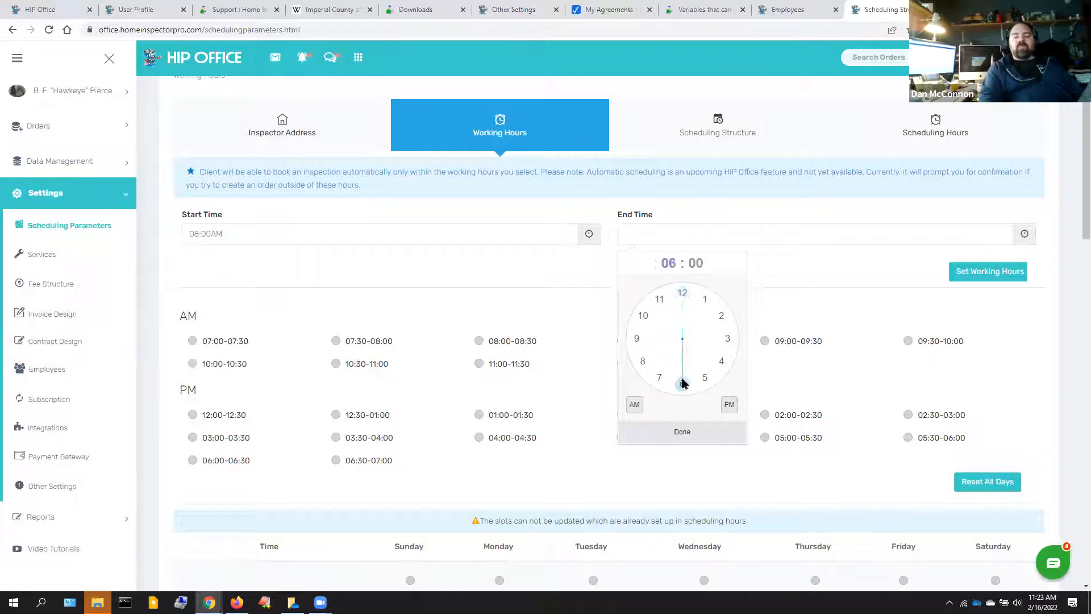
left_click(727, 406)
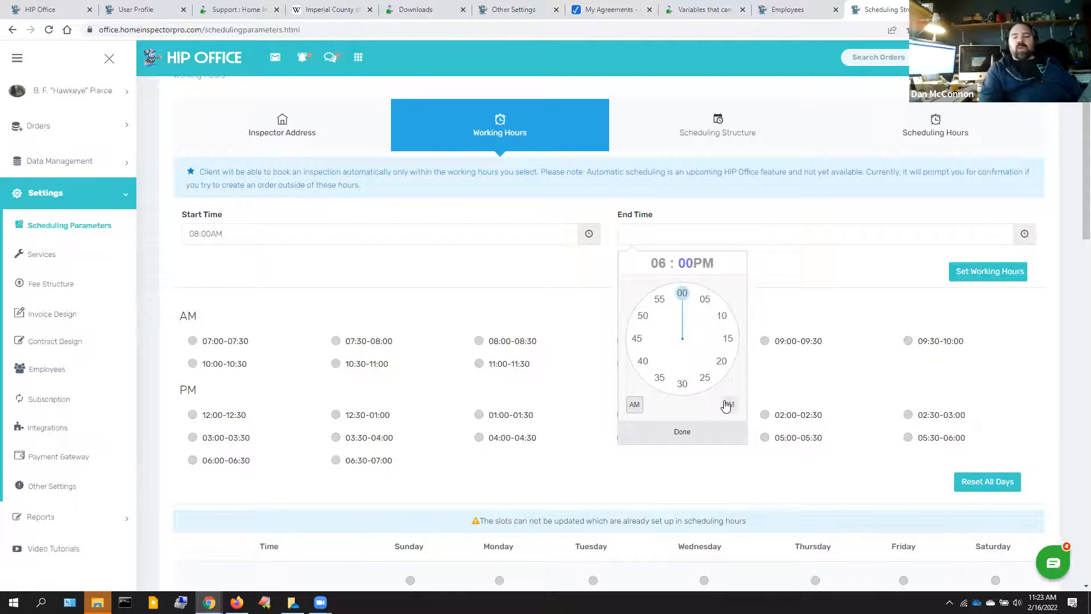
left_click(683, 434)
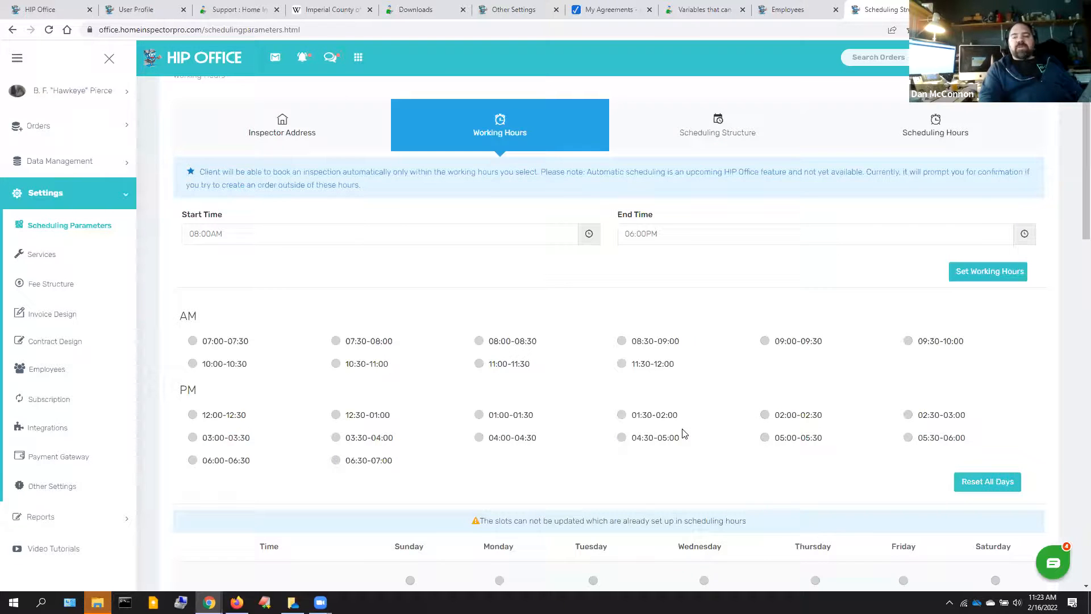
left_click(993, 277)
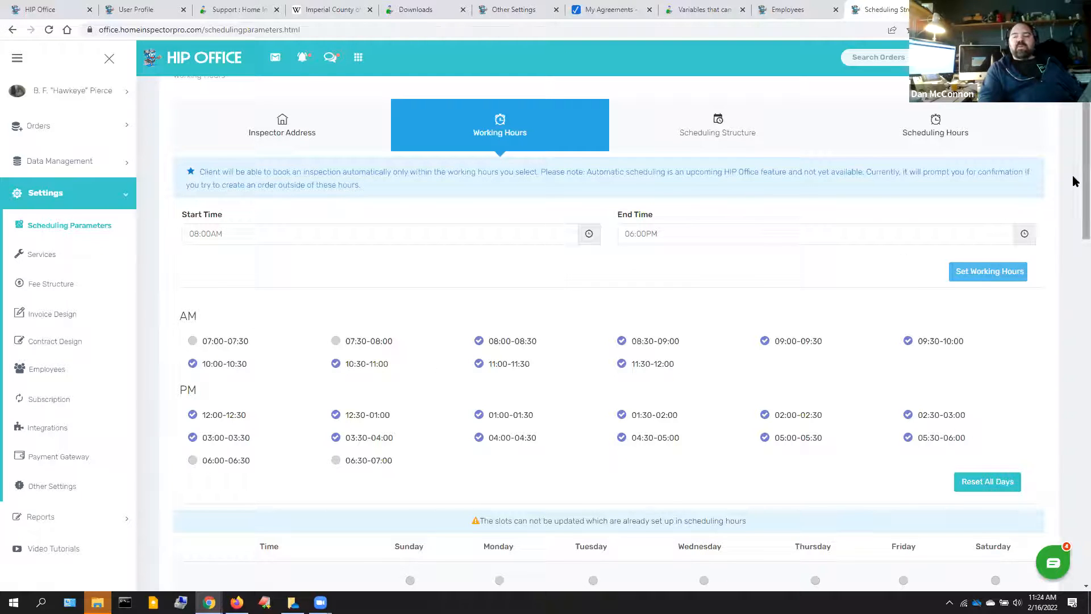
Step: Review the weekly working hours grid showing the half-hour slots for each day
scroll(1072, 180, "down", 3)
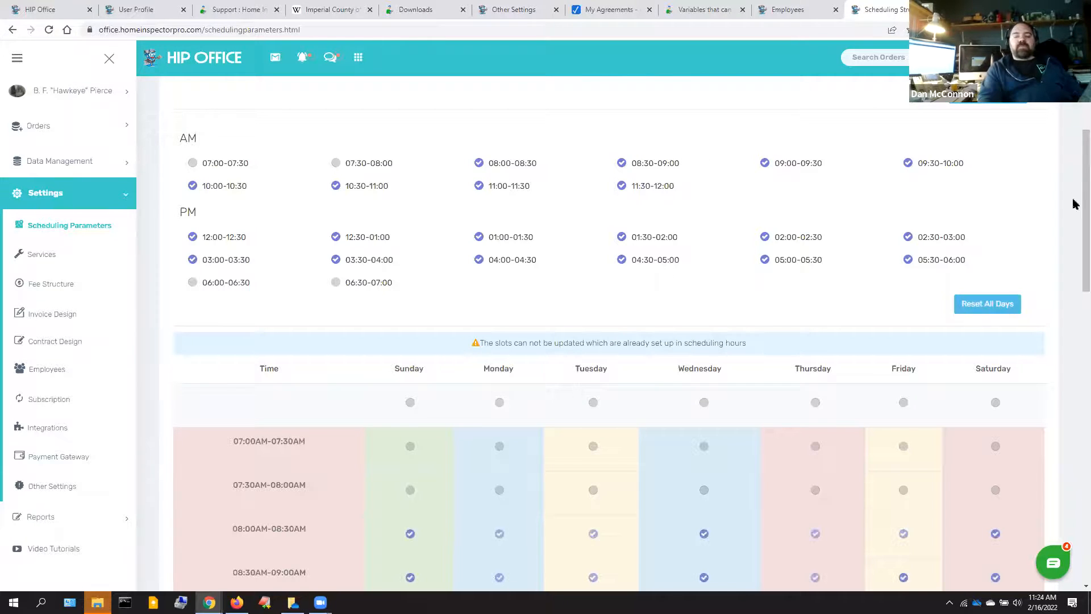
scroll(1074, 180, "down", 4)
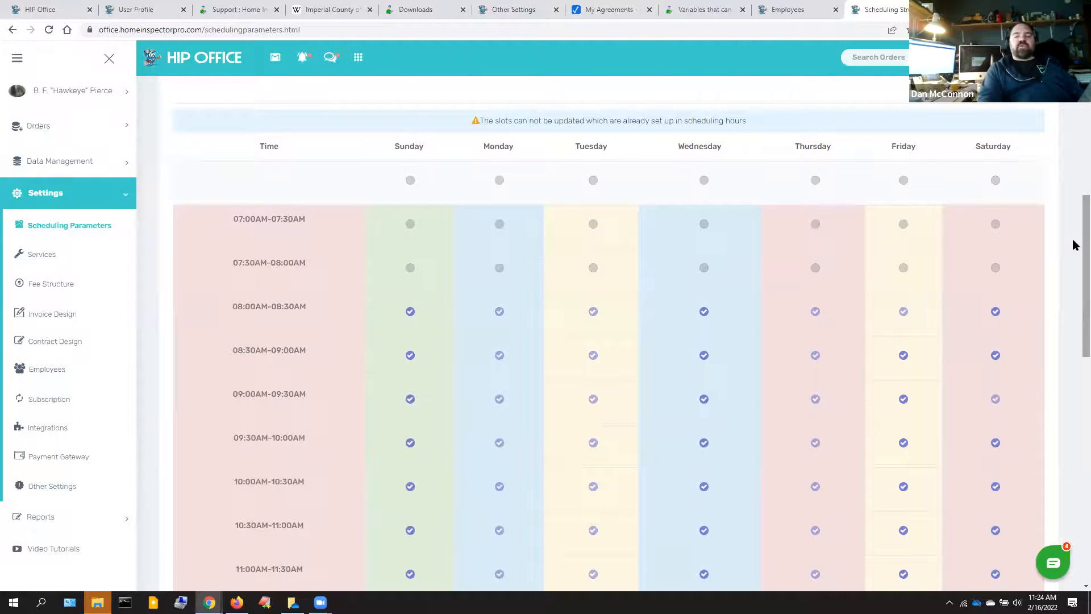
mouse_move(1073, 230)
left_mouse_down()
mouse_move(1074, 245)
mouse_move(1075, 222)
left_mouse_up()
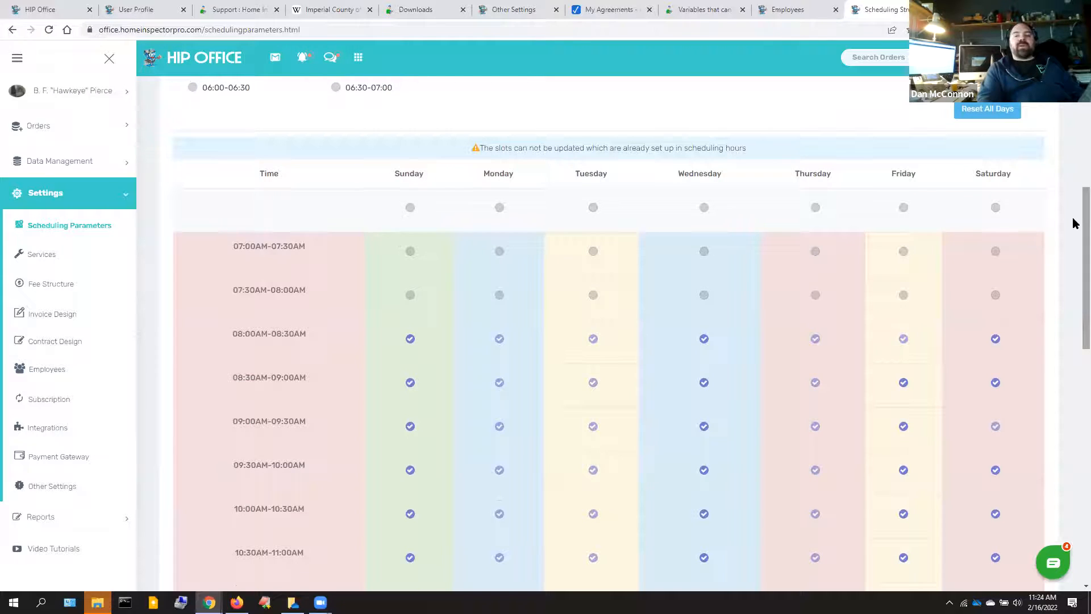
Step: Clear all Sunday slots and Saturday's slots from 08:00AM to 09:00AM in the weekly working hours grid
left_click(410, 208)
left_click(410, 208)
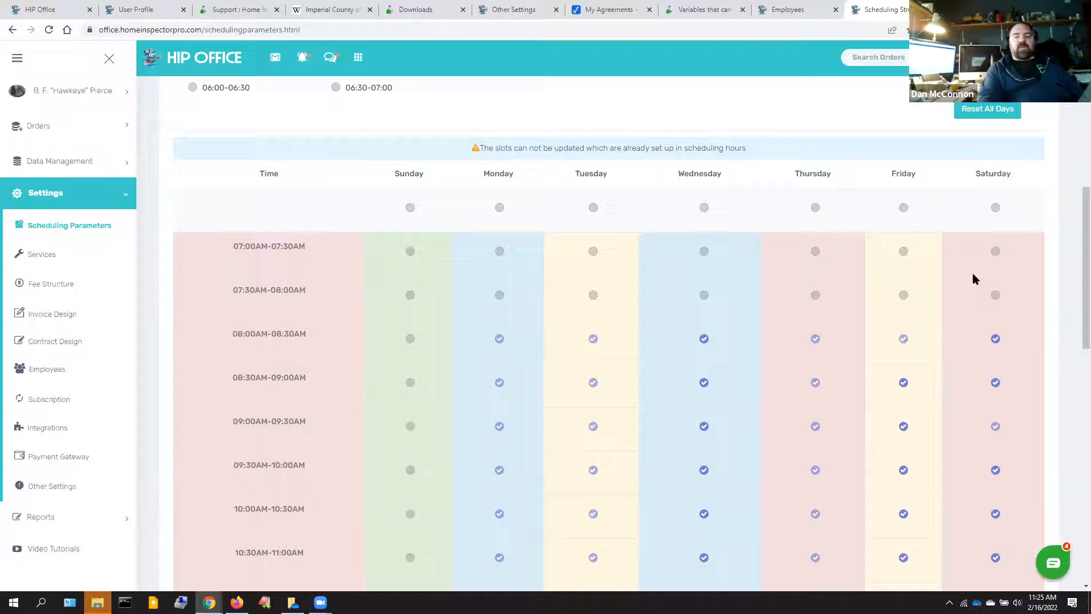
left_click_drag(1075, 285, 1074, 324)
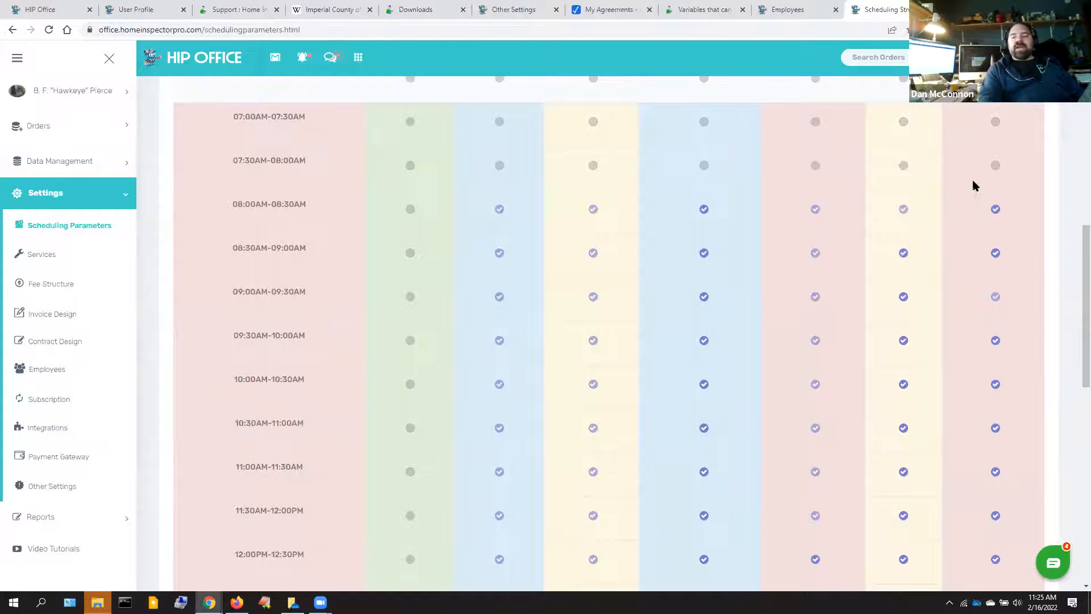
left_click(995, 211)
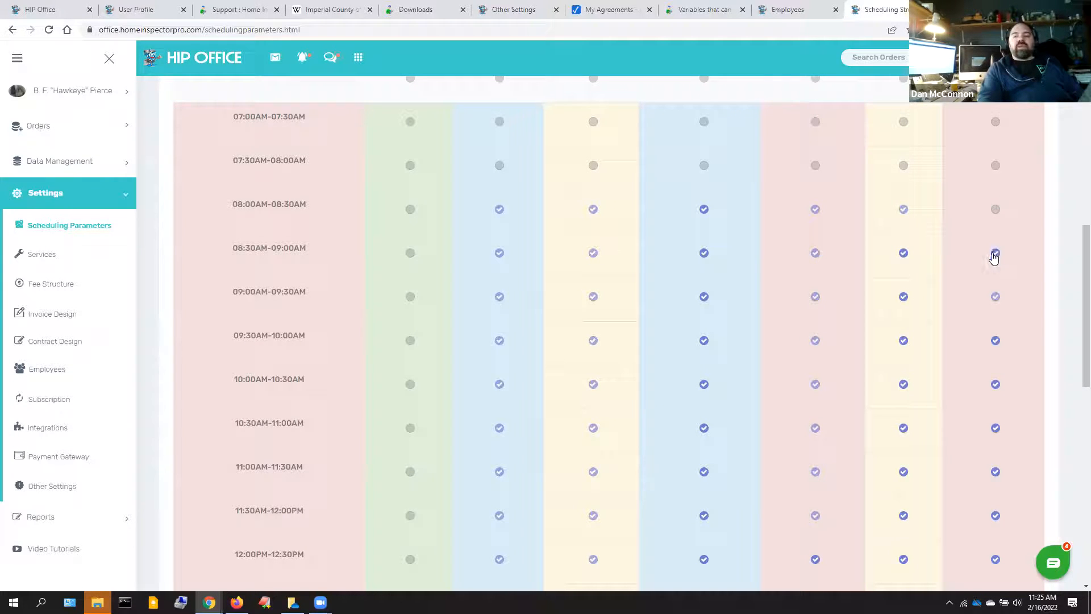
left_click(996, 255)
Step: Clear Saturday's slots from 5:00PM to 6:00PM and update all time slots
left_click_drag(1074, 251, 1074, 441)
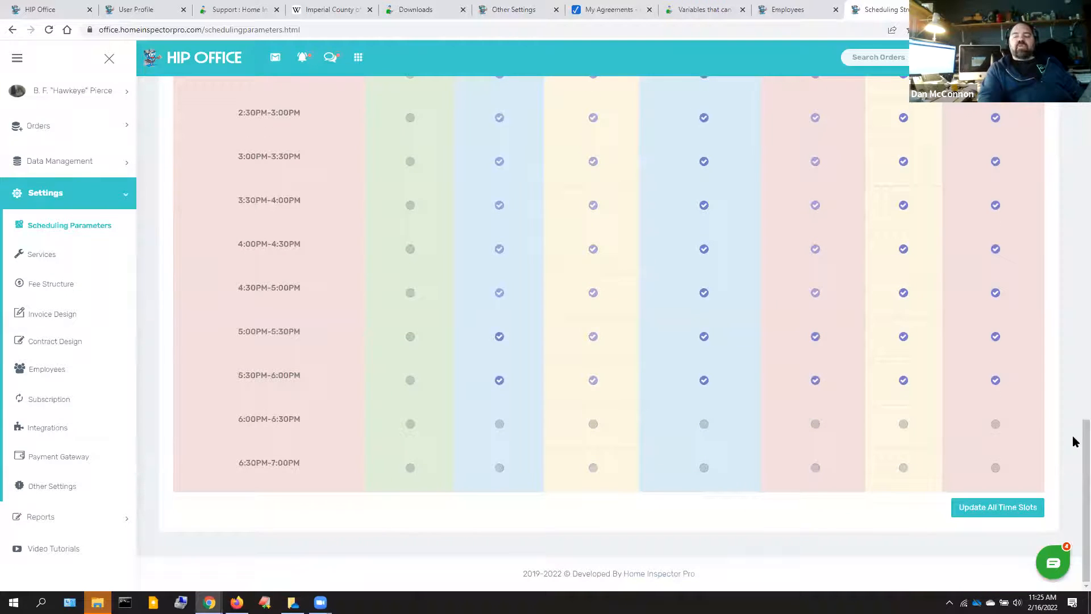
left_click(996, 337)
left_click(996, 381)
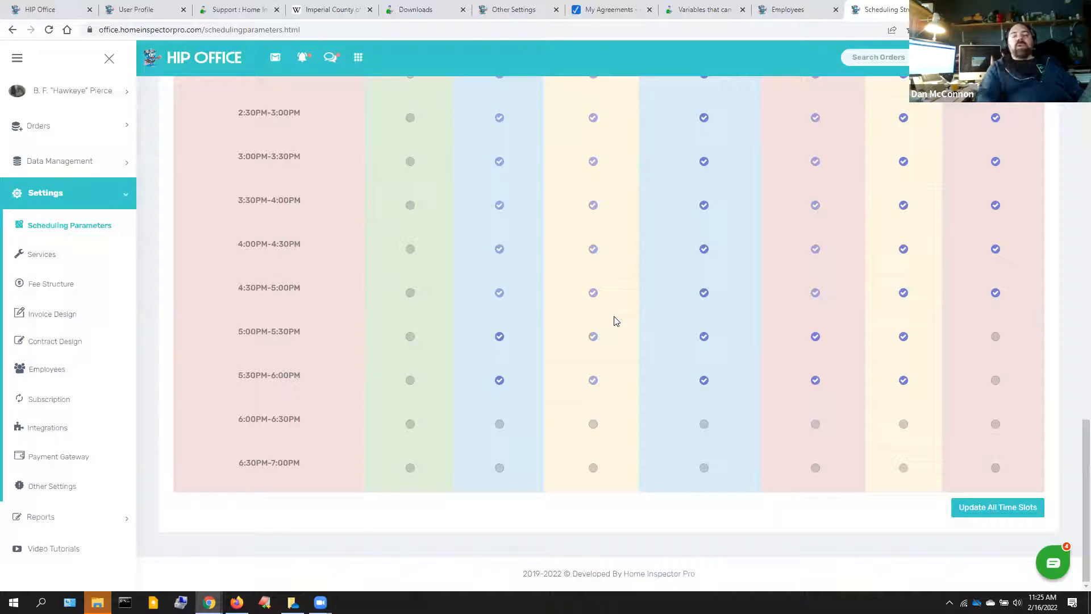
left_click(994, 506)
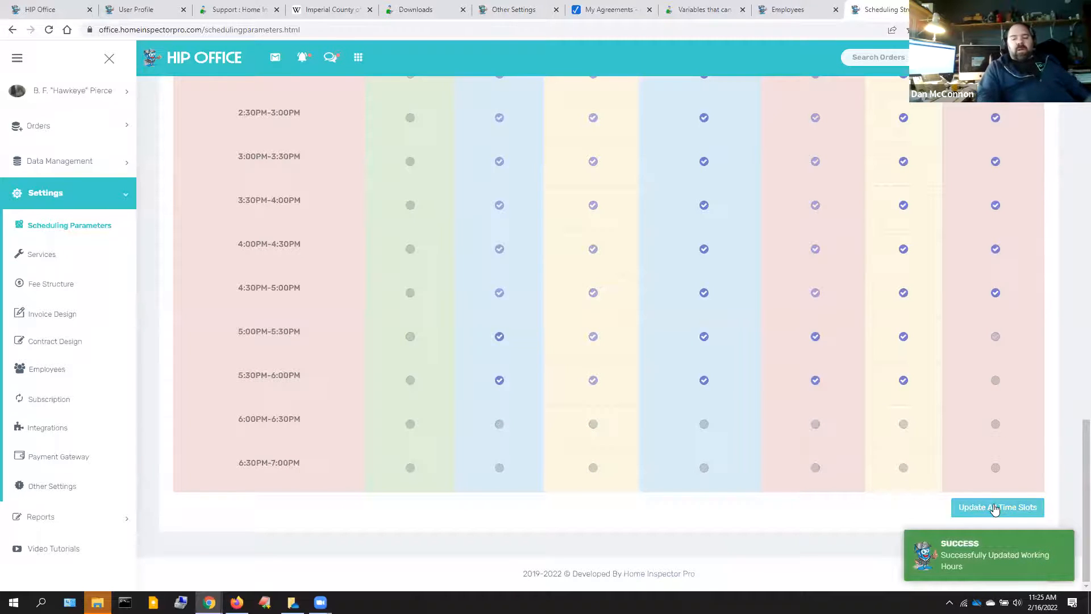
Step: Try to clear Friday's 08:00AM-08:30AM slot in the weekly working hours grid
left_click_drag(1086, 455, 1075, 250)
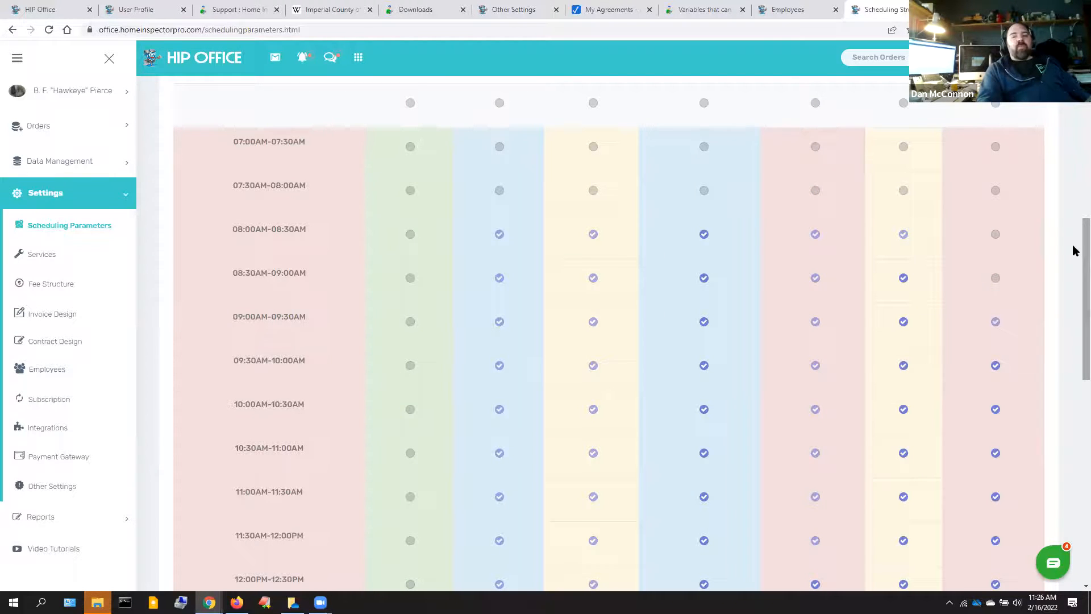
left_click(904, 235)
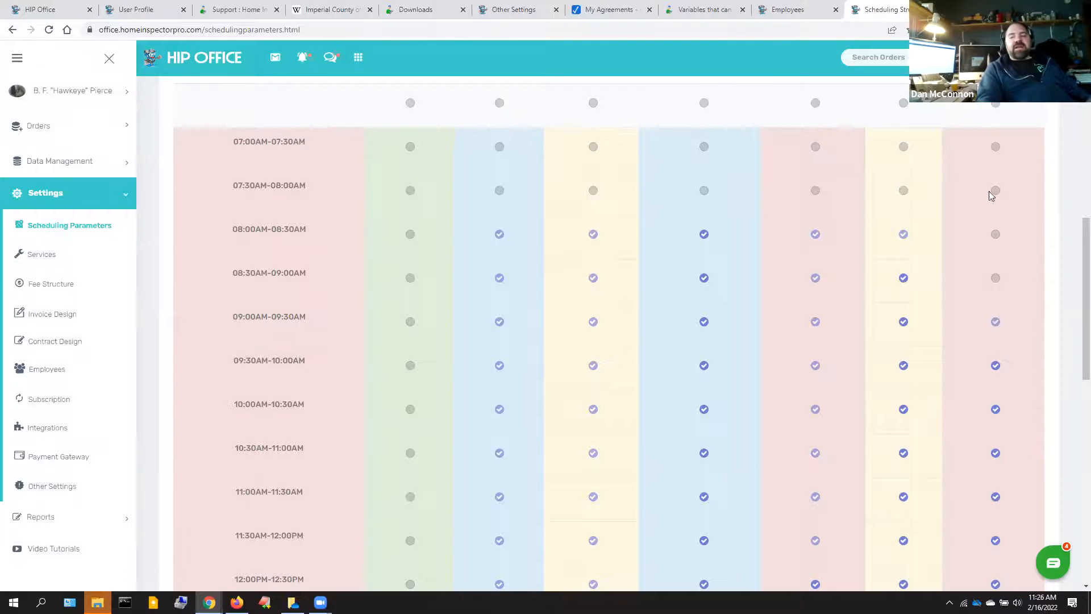
left_click_drag(1085, 294, 1075, 160)
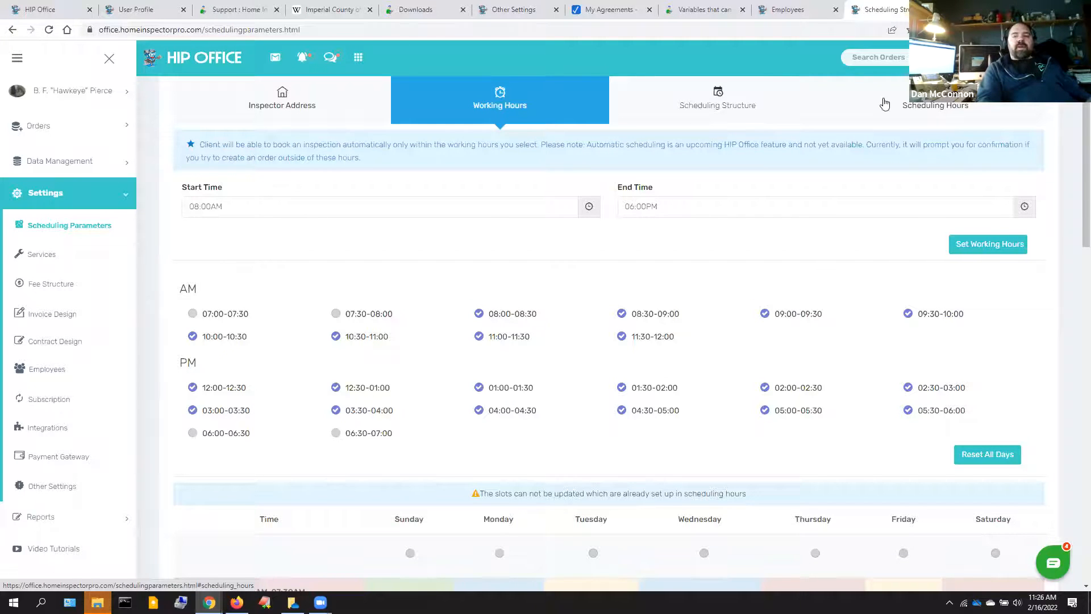
Step: In the scheduling hours, add Wednesday time slots from 08:00 AM to 11:00 AM and from 11:00 AM to 02:00 PM
left_click(922, 107)
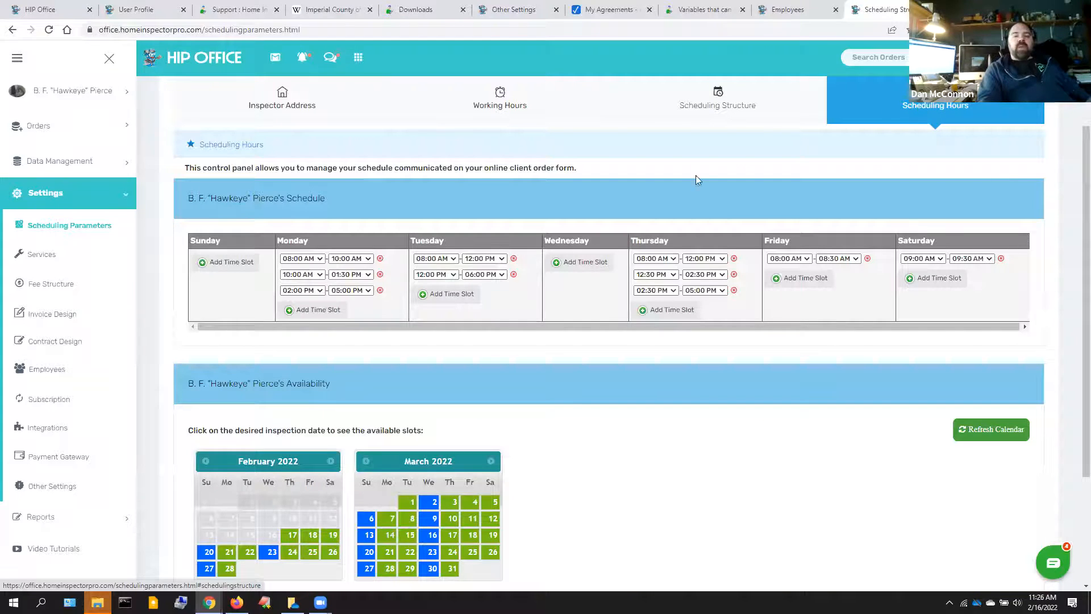
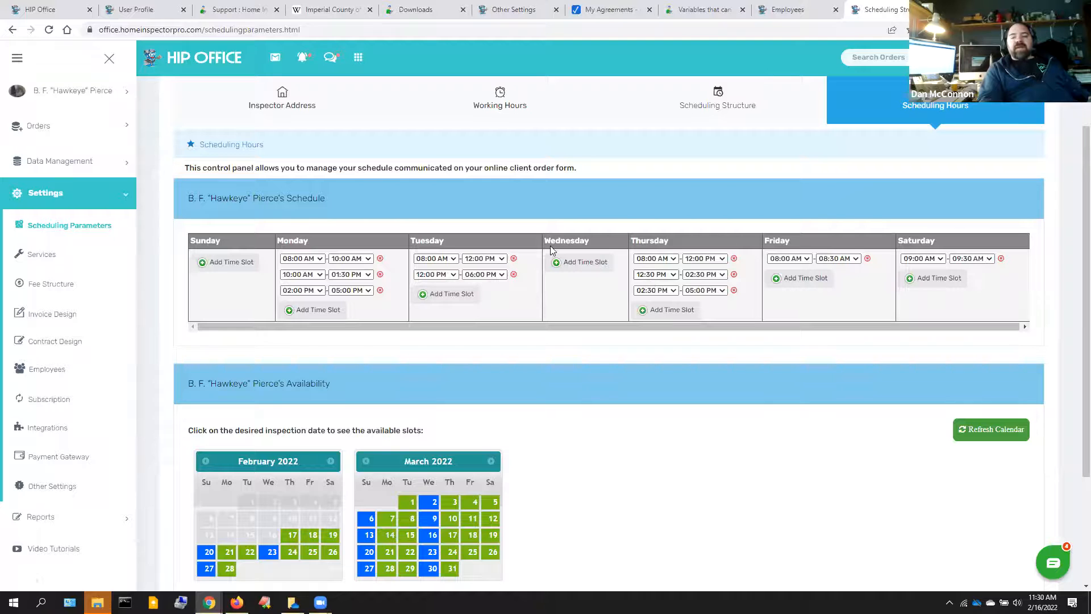
left_click(565, 263)
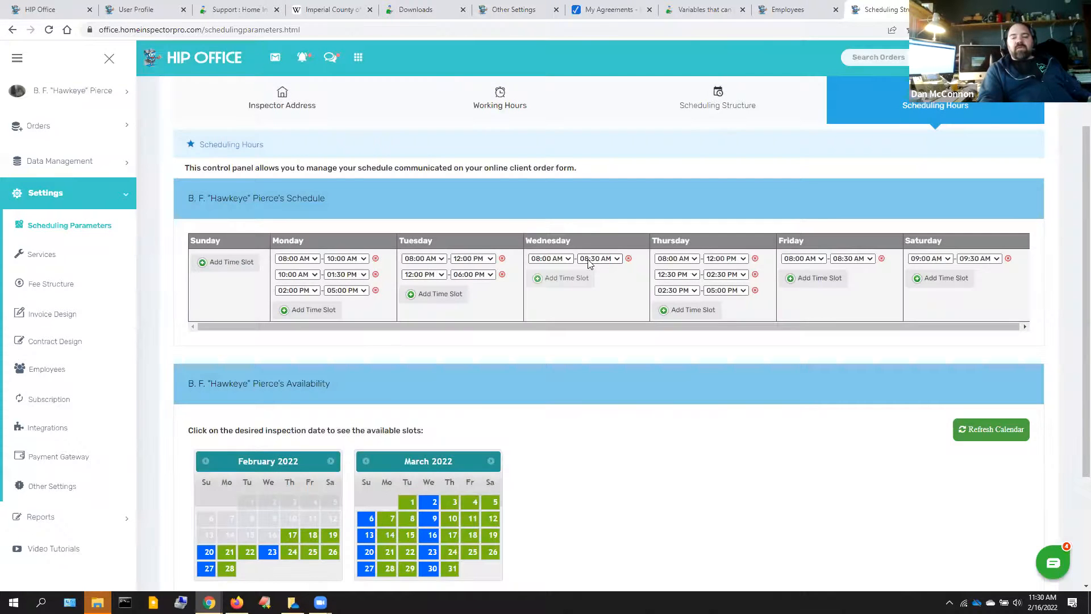
left_click(588, 260)
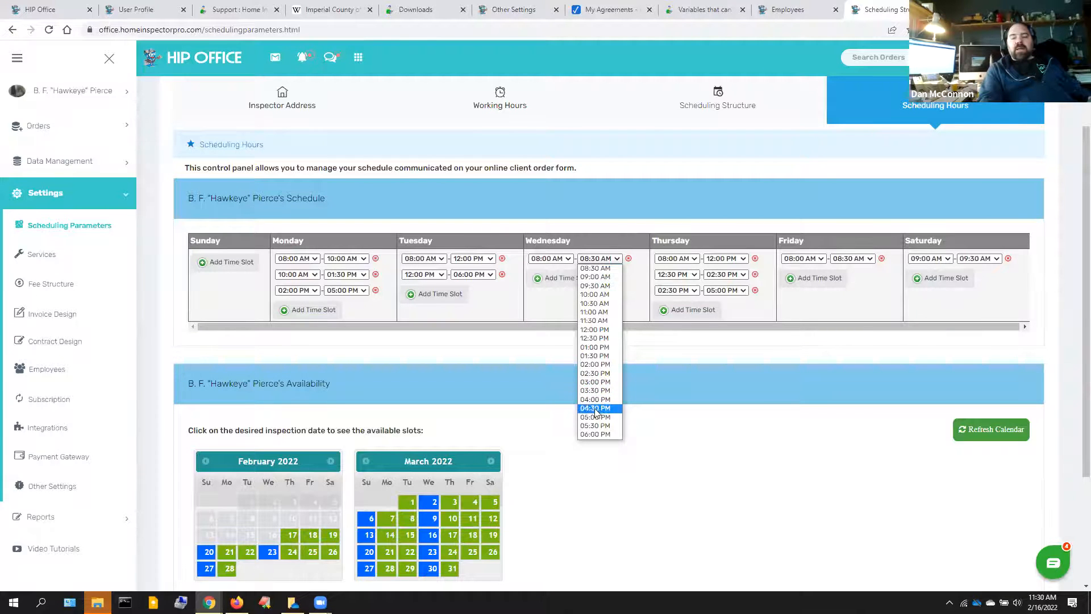
left_click(594, 312)
left_click(550, 278)
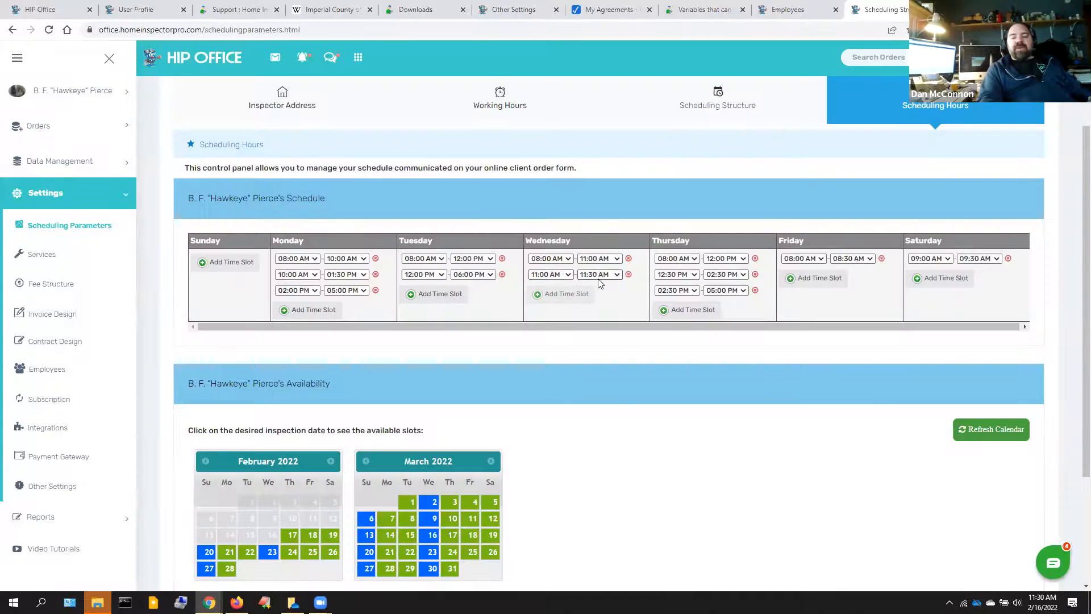
left_click(597, 278)
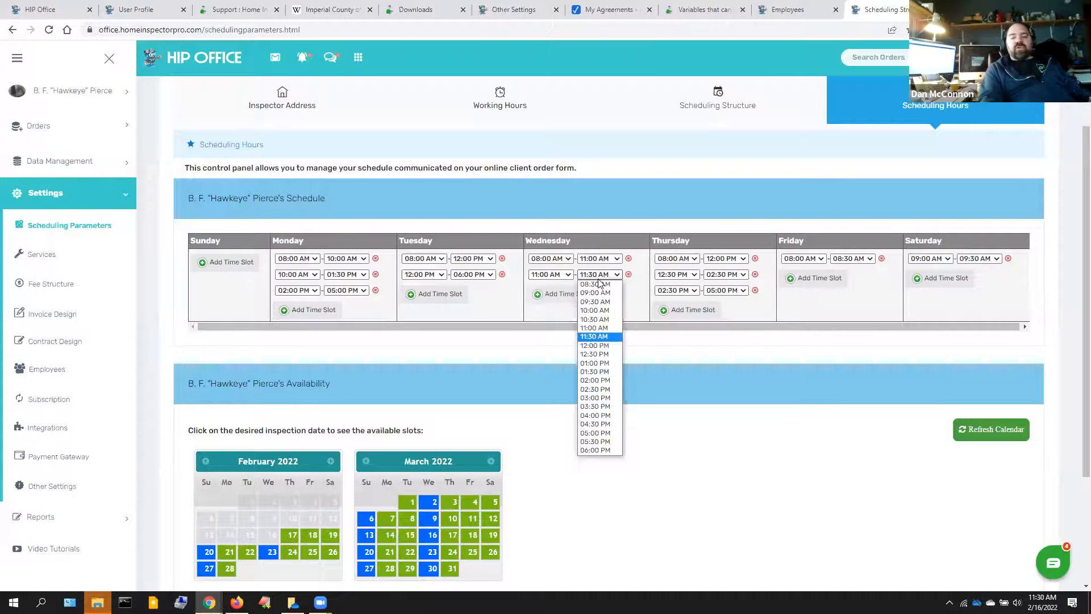
left_click(591, 380)
Step: Add a third Wednesday time slot from 02:00 PM to 06:00 PM and set the second slot's start to 11:30 AM
left_click(561, 295)
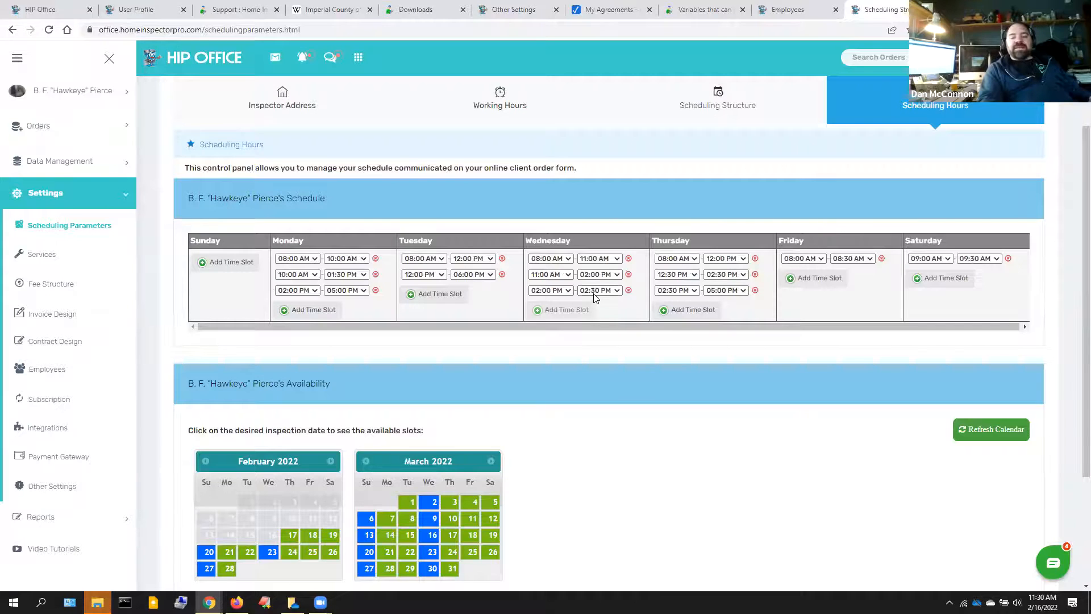
left_click(595, 291)
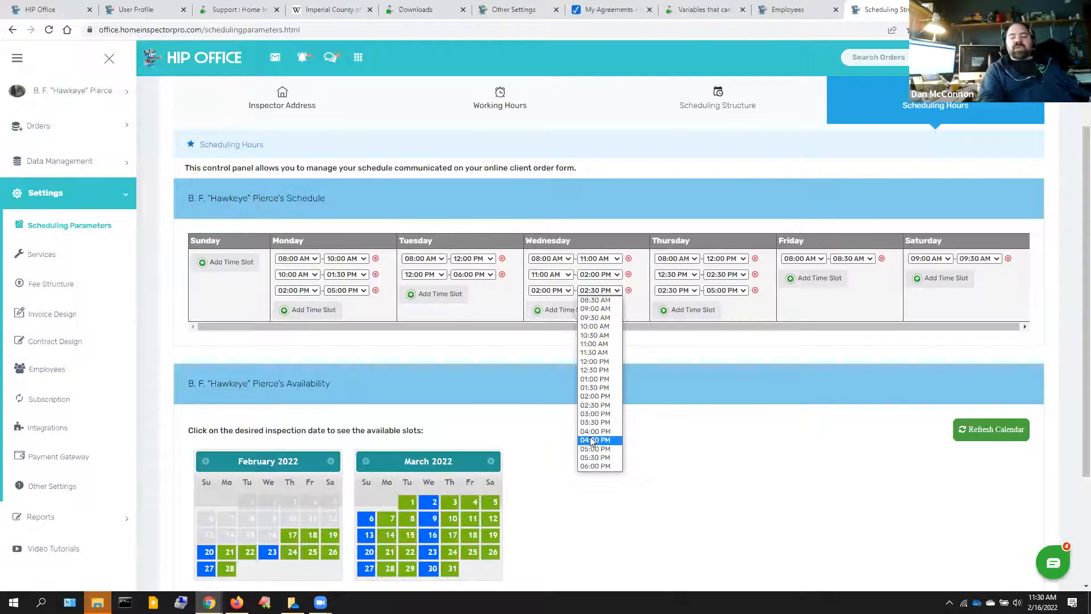
left_click(601, 466)
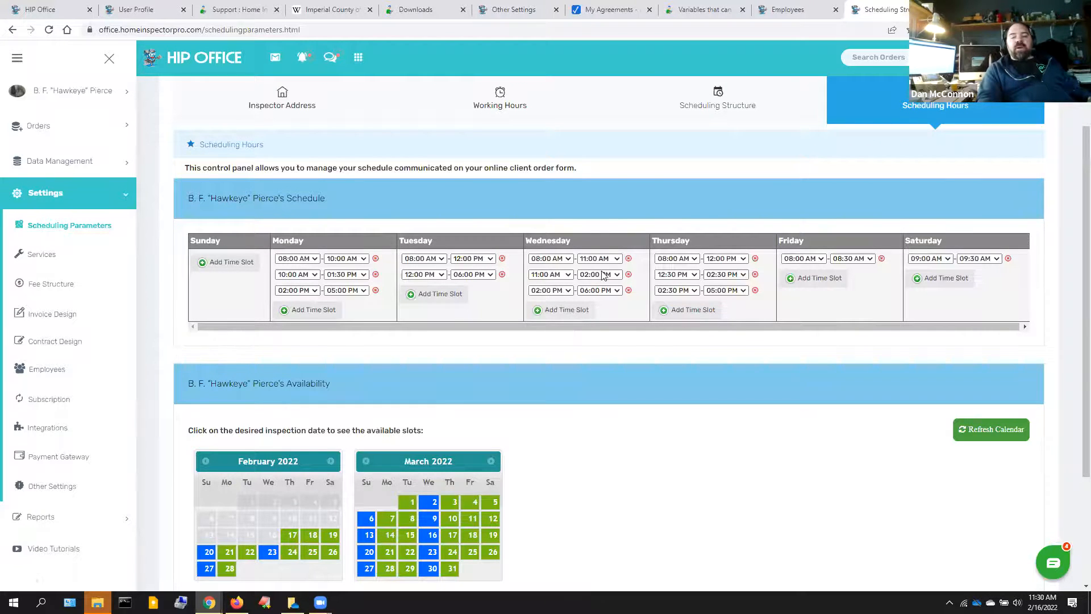
left_click(545, 275)
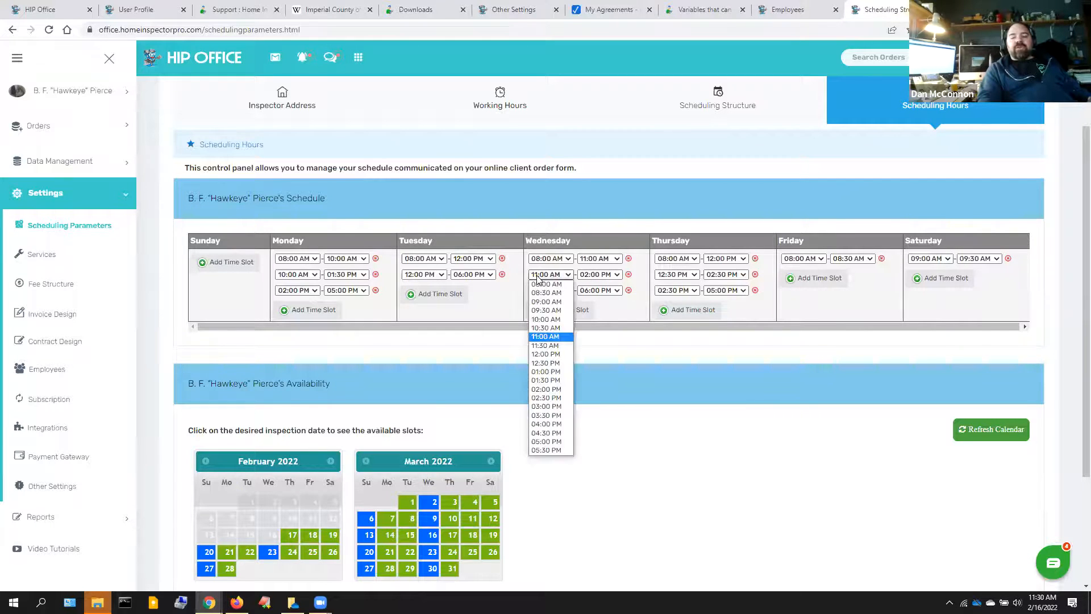
left_click(546, 345)
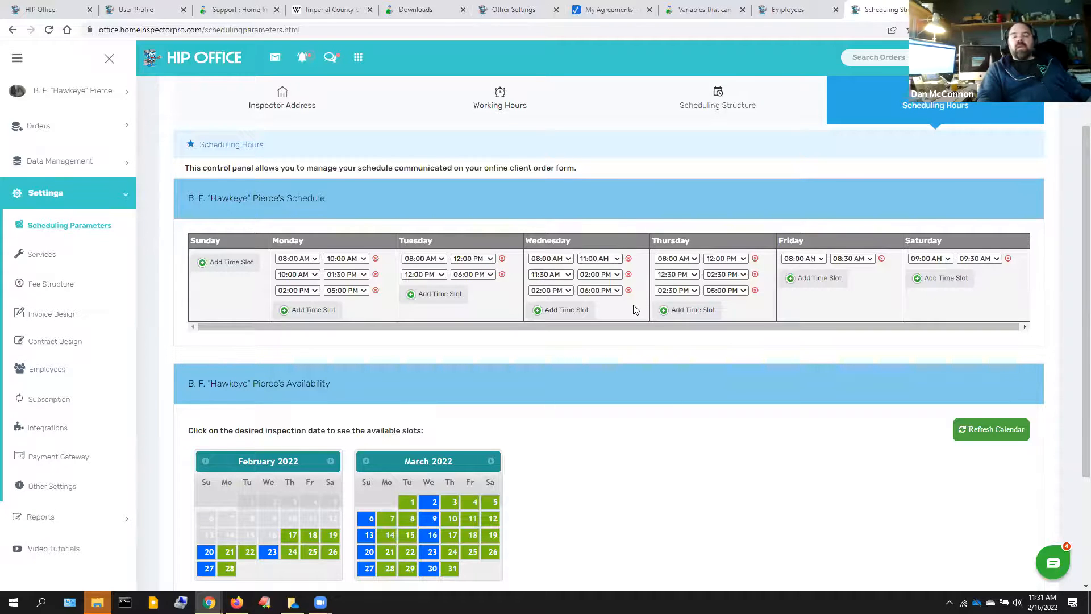
Step: Refresh the availability calendar and check the available slots for Wednesday, 16 March 2022
scroll(1073, 202, "down", 2)
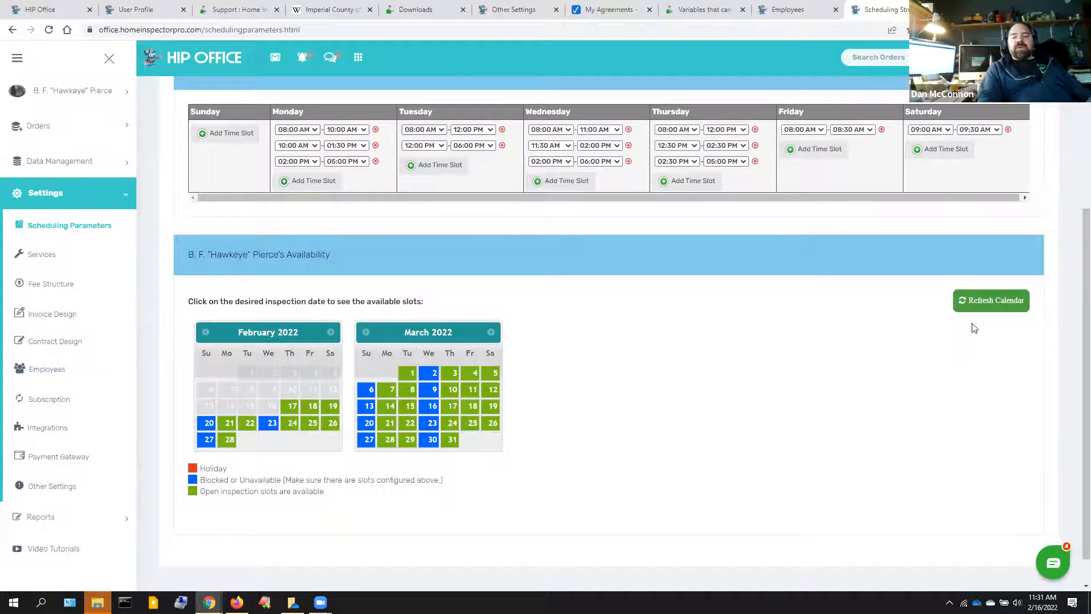
left_click(976, 301)
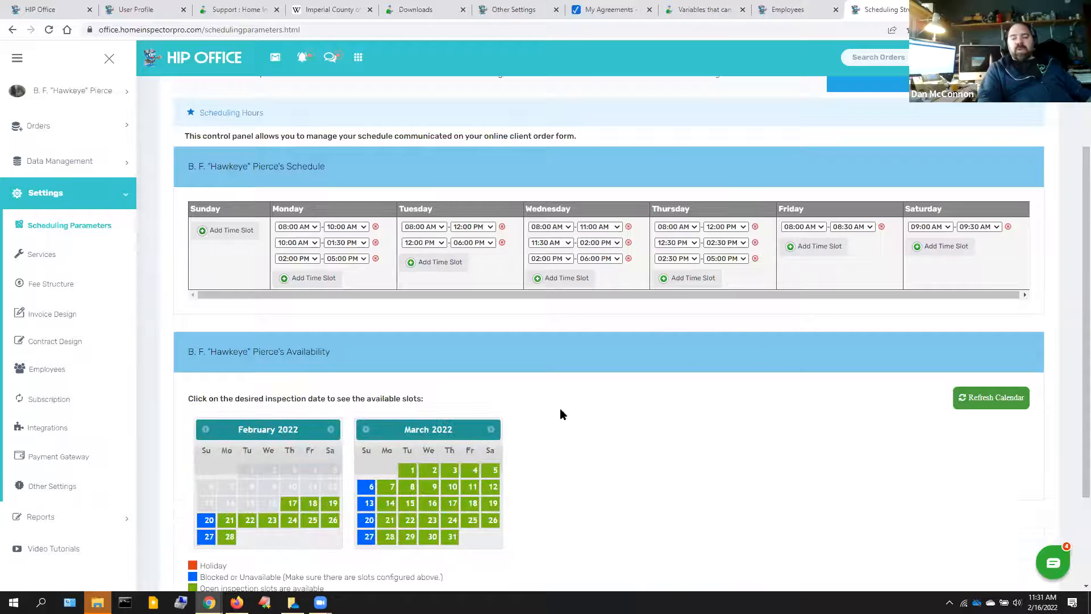
left_click(427, 503)
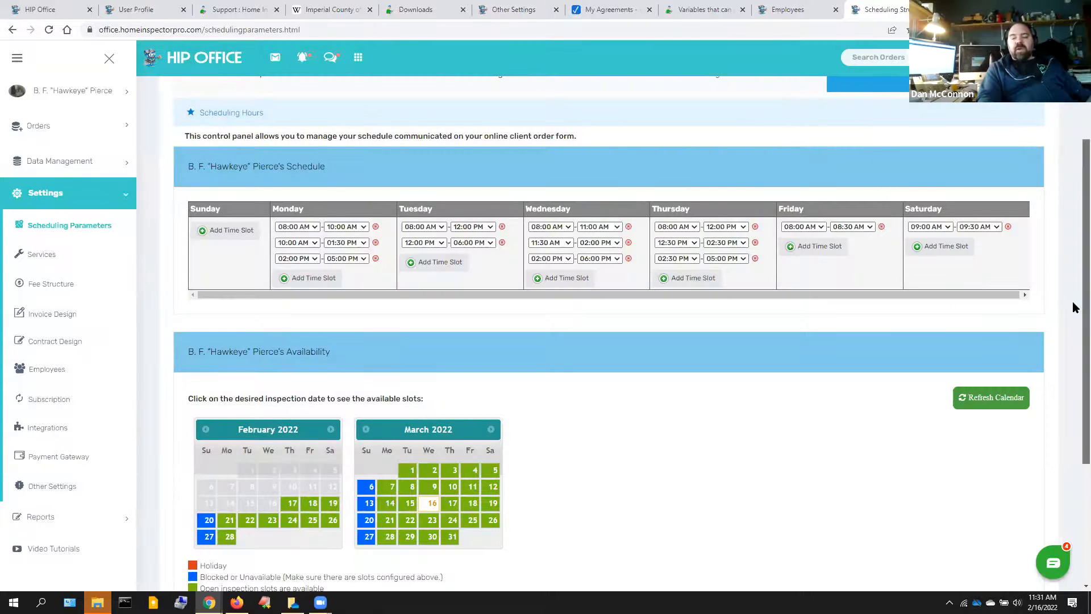
scroll(1075, 307, "down", 3)
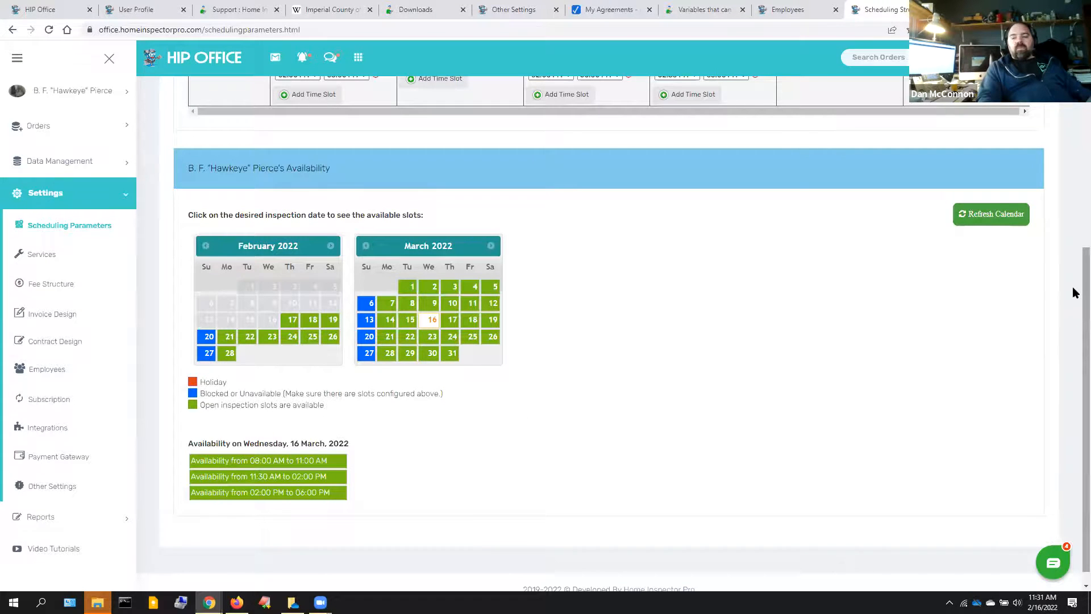
scroll(1074, 256, "up", 6)
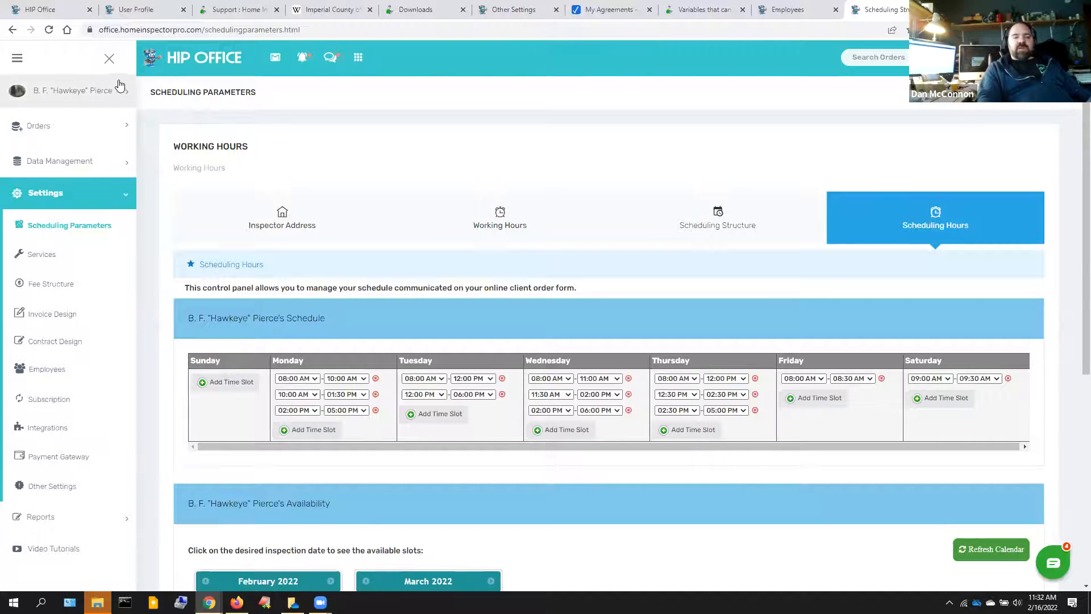
Step: Look at the Google Calendar sync option in the account settings, and return to the scheduling hours
left_click(106, 94)
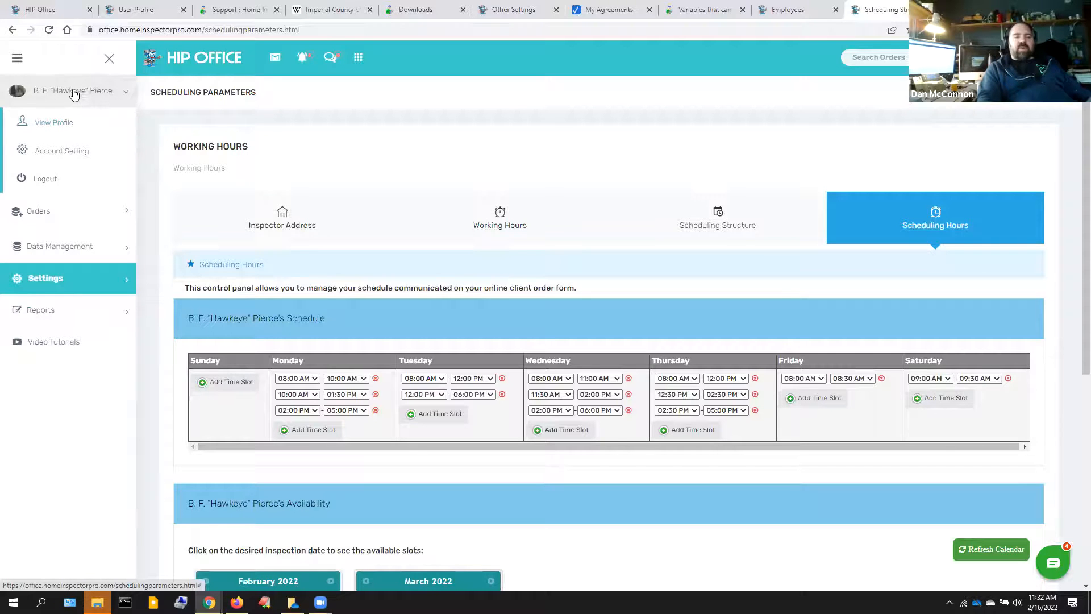
left_click(63, 152)
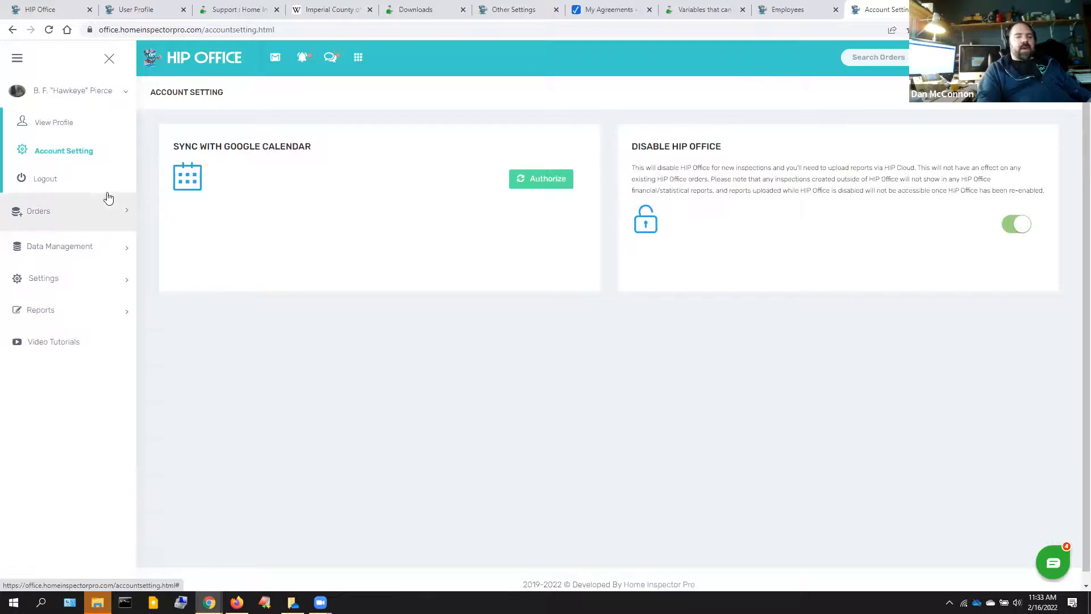
left_click(63, 284)
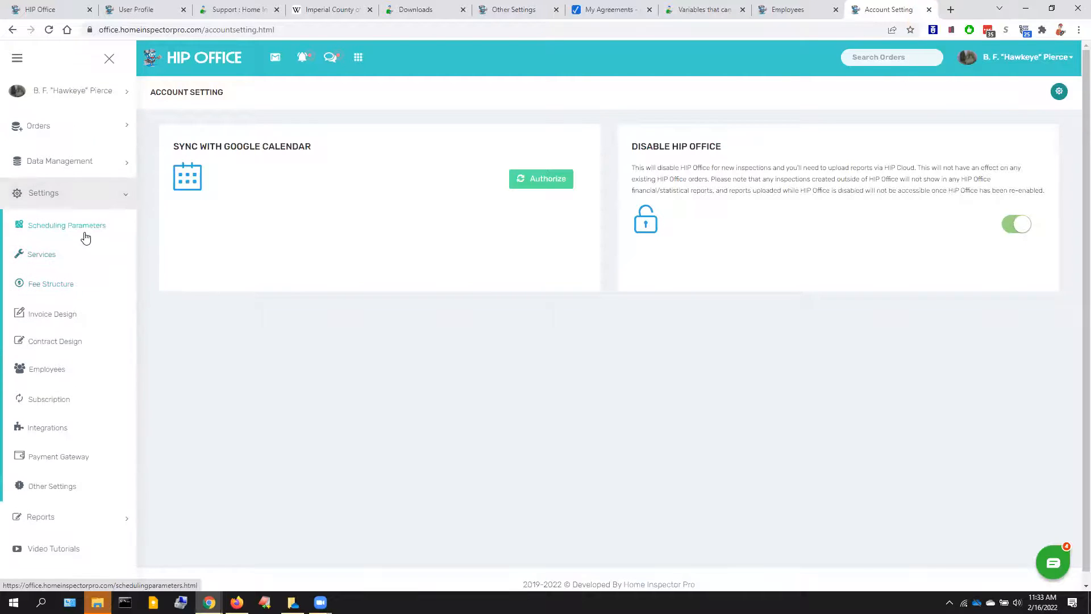
left_click(85, 234)
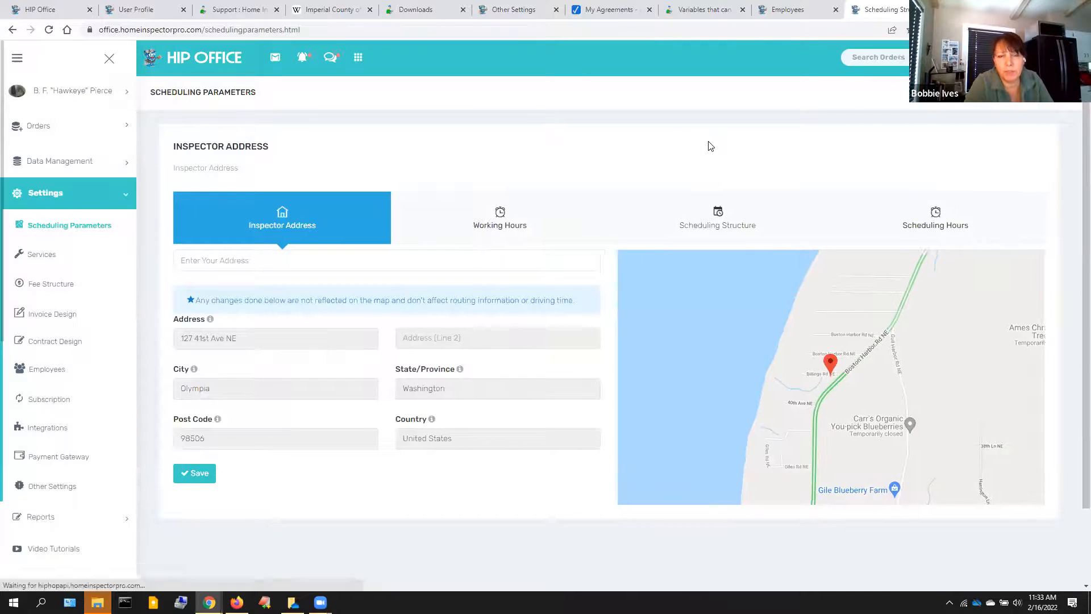
left_click(971, 211)
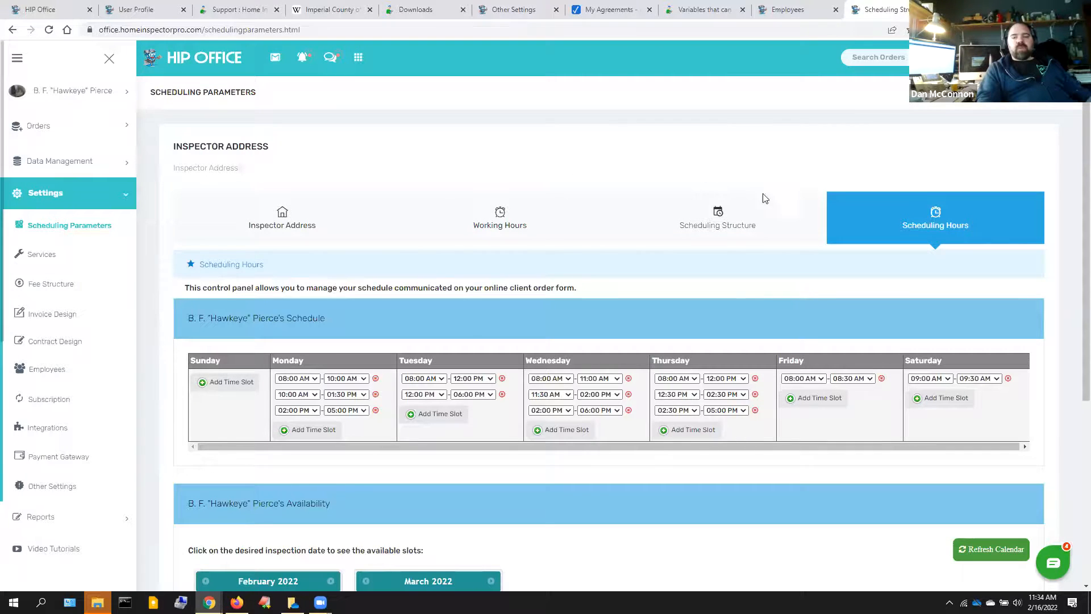
Step: Open the scheduling structure for the Residential Inspection service and examine its size ranges and inspection durations
left_click(736, 220)
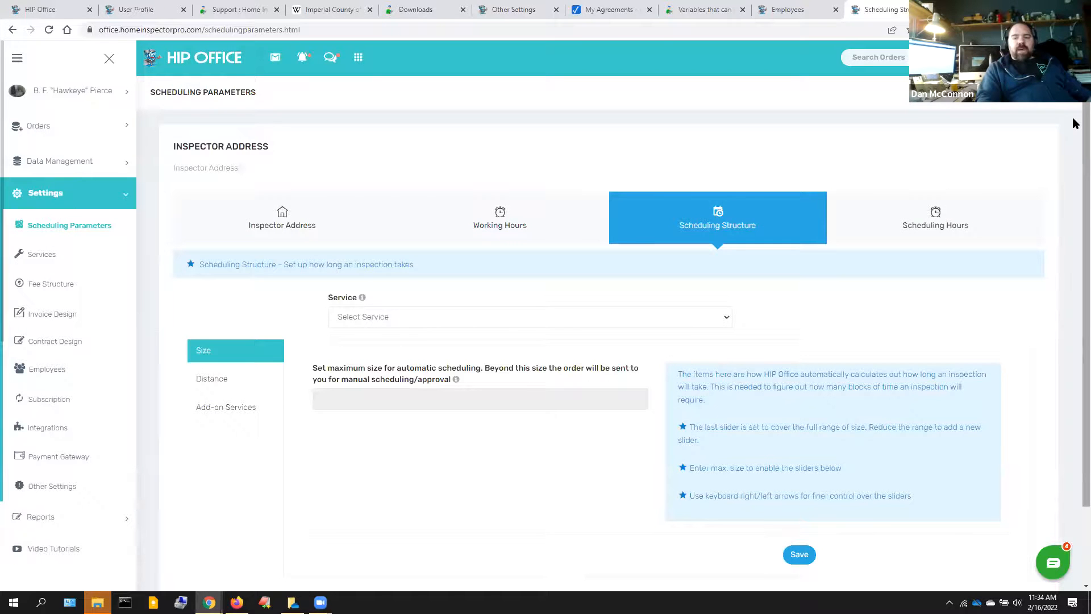
scroll(1075, 142, "down", 1)
scroll(1074, 146, "down", 1)
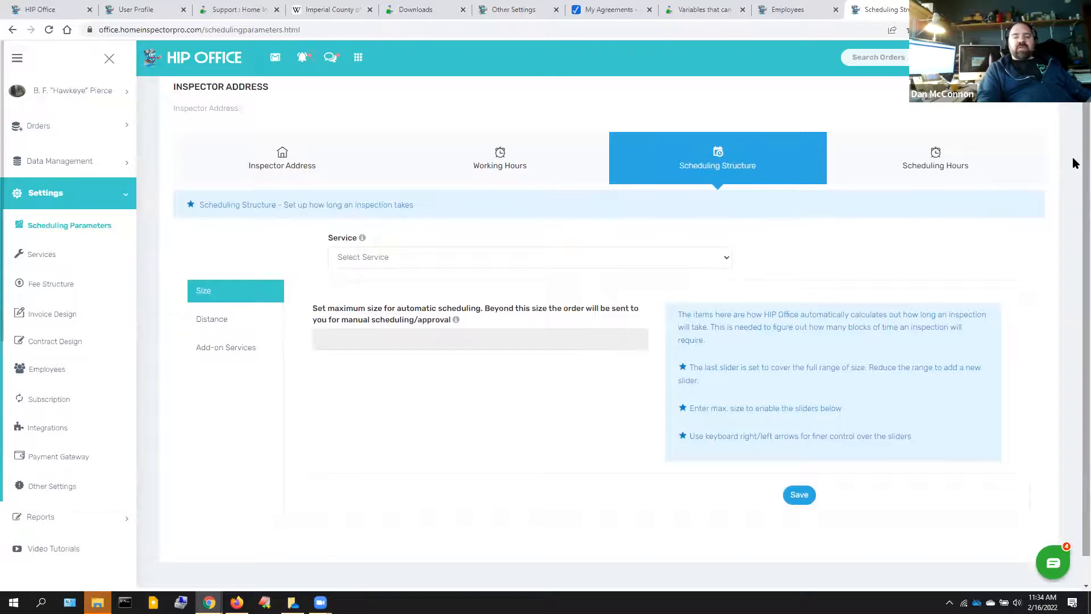
left_click(358, 258)
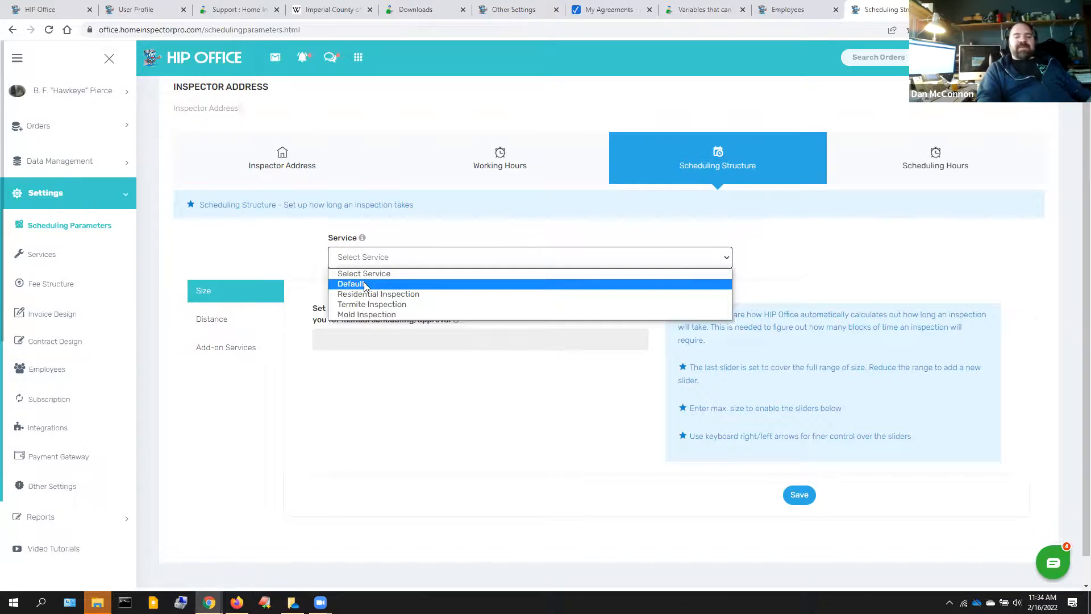
left_click(390, 294)
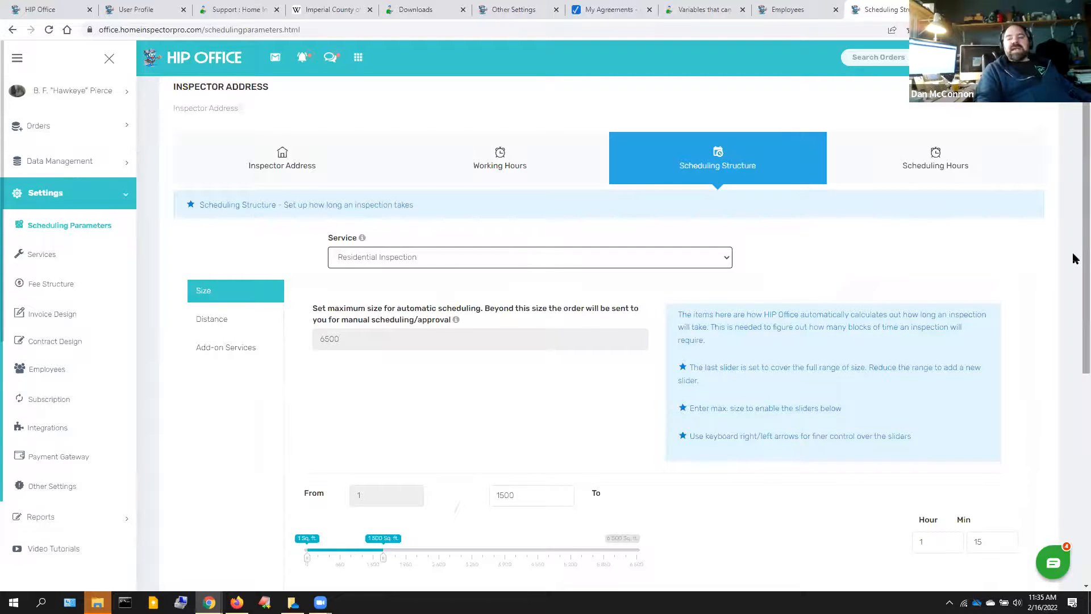
scroll(1073, 340, "down", 3)
scroll(1074, 365, "down", 1)
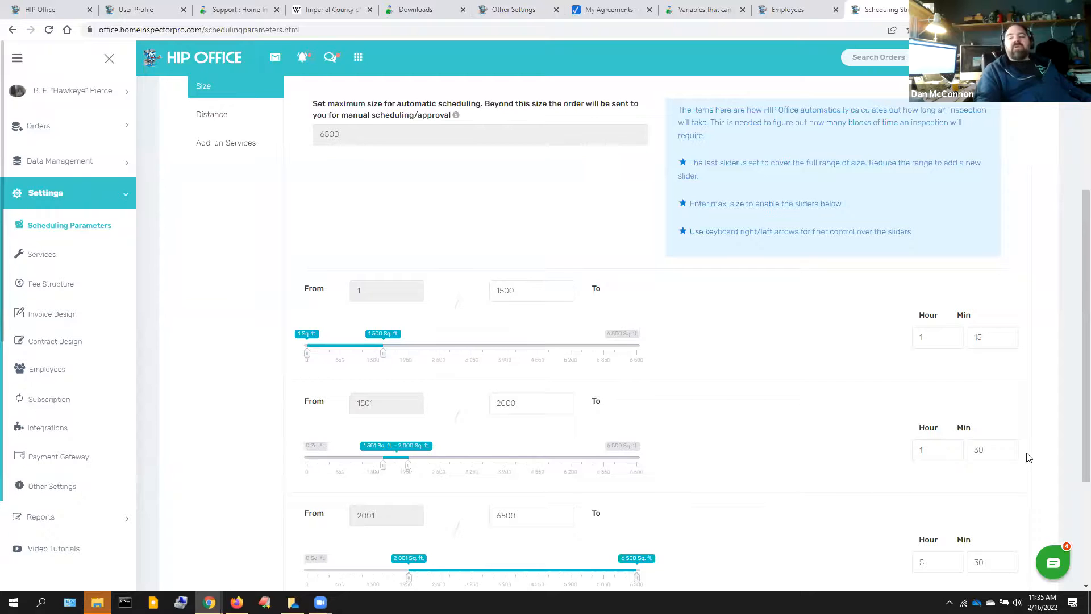
Step: Review the square-footage ranges of the Residential Inspection and the hours and minutes assigned to each one
left_click_drag(1074, 373, 1075, 456)
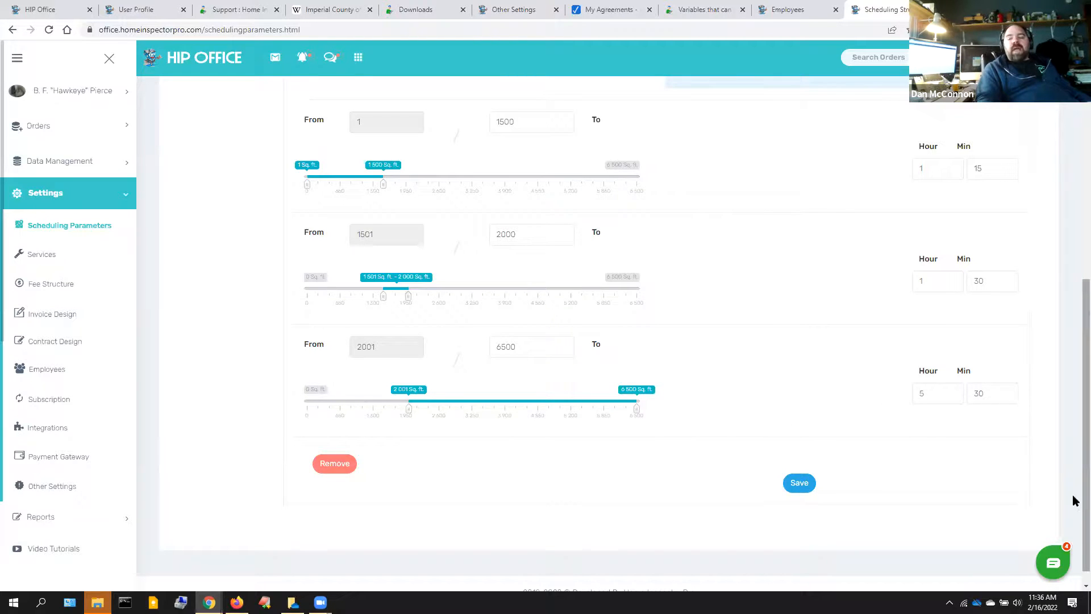
scroll(1074, 451, "up", 1)
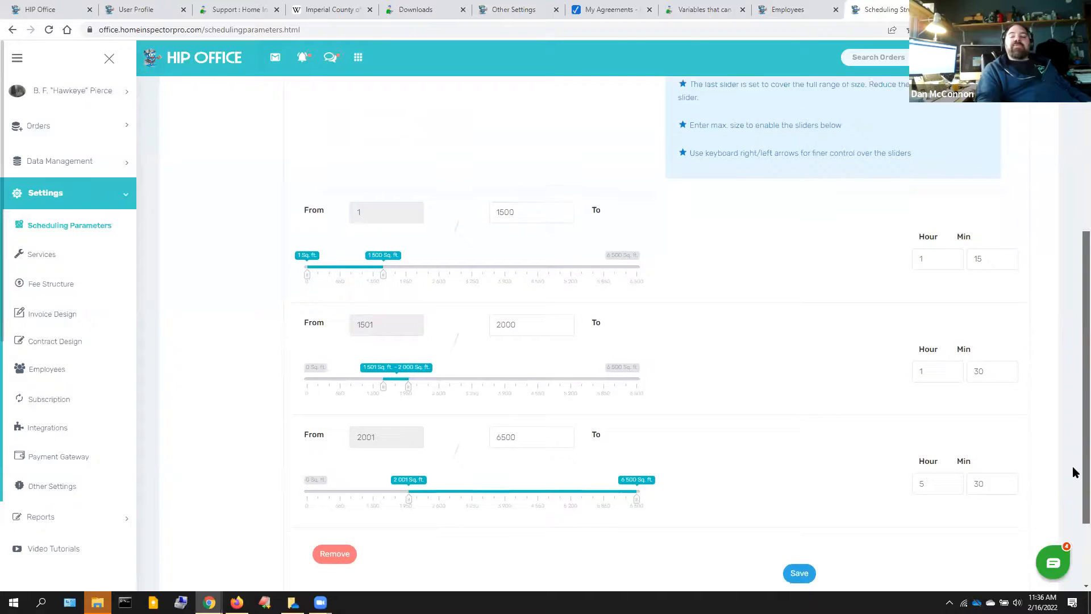
scroll(1074, 471, "down", 1)
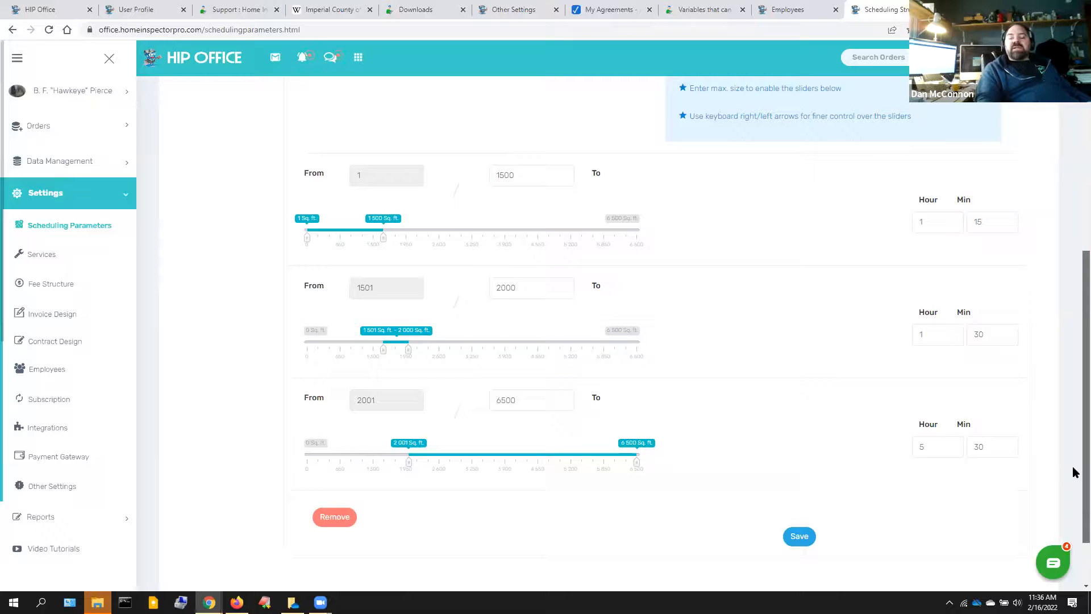
scroll(1073, 471, "up", 1)
scroll(1074, 472, "down", 2)
scroll(1072, 401, "up", 4)
scroll(1069, 483, "down", 3)
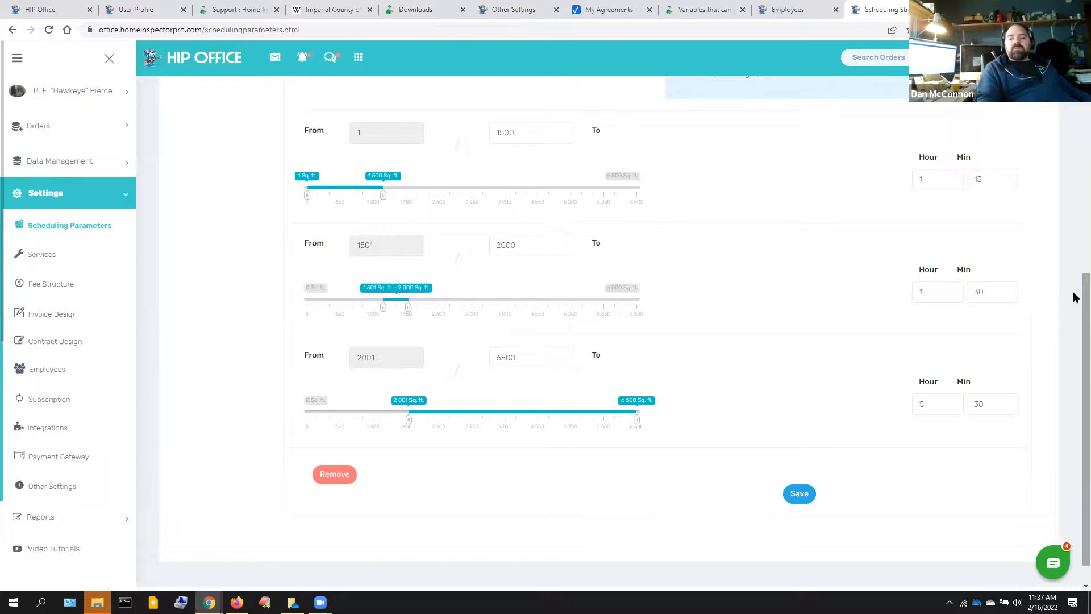
scroll(1076, 192, "up", 1)
scroll(1076, 191, "up", 7)
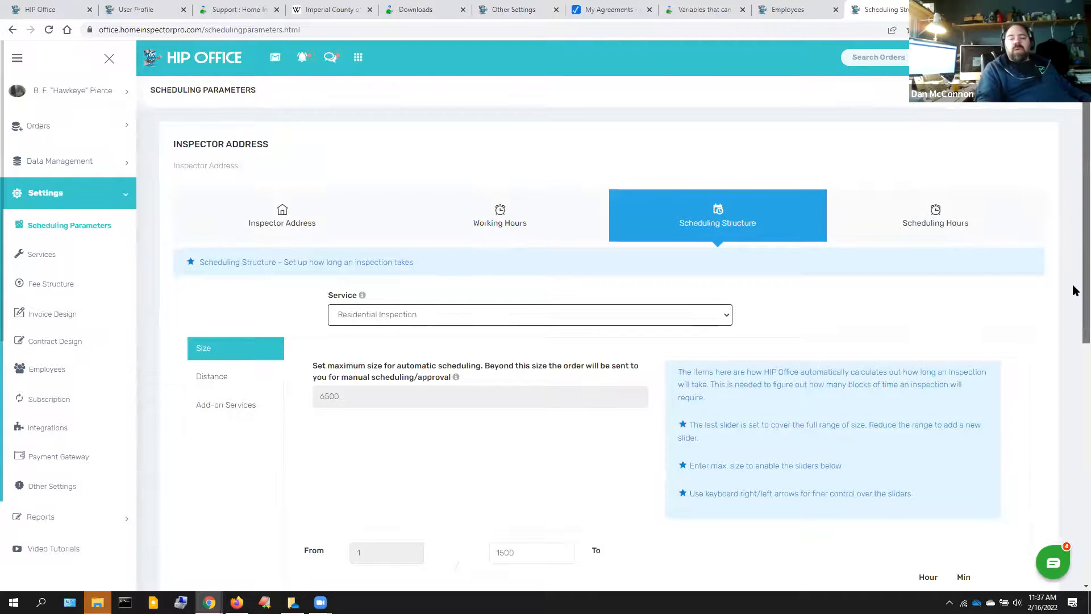
scroll(1074, 284, "down", 3)
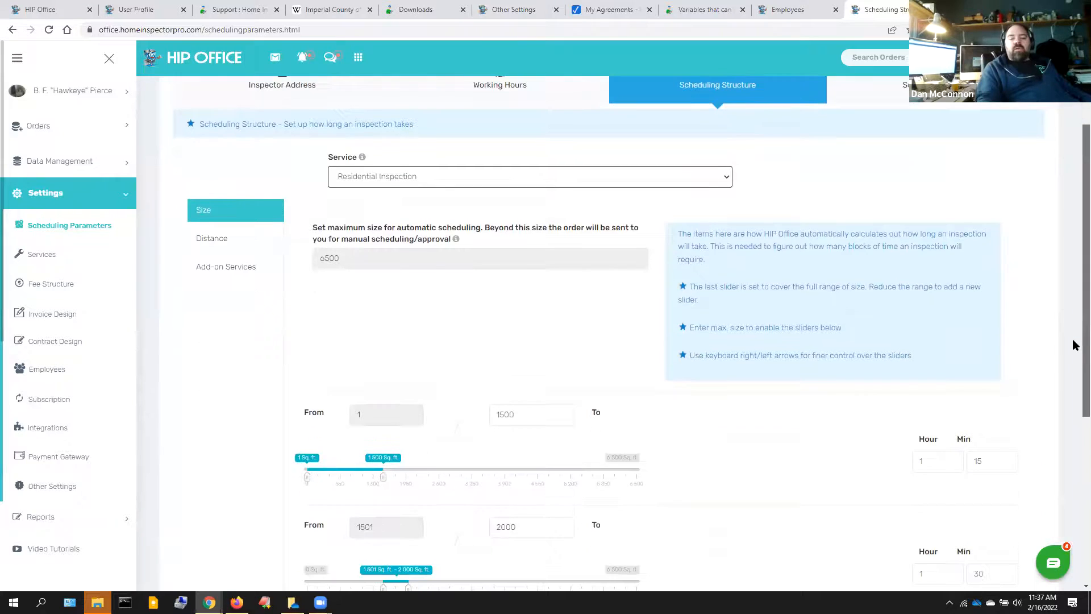
Step: Open the distance settings of the Residential Inspection and examine the maximum distance, the mileage ranges and their added times
left_click(210, 239)
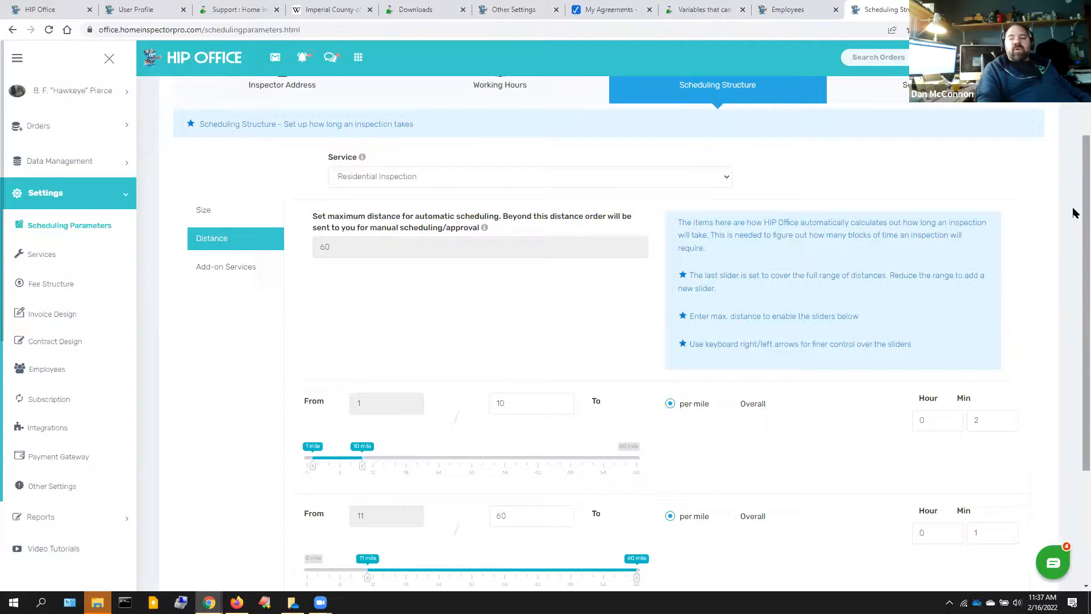
scroll(1073, 227, "down", 3)
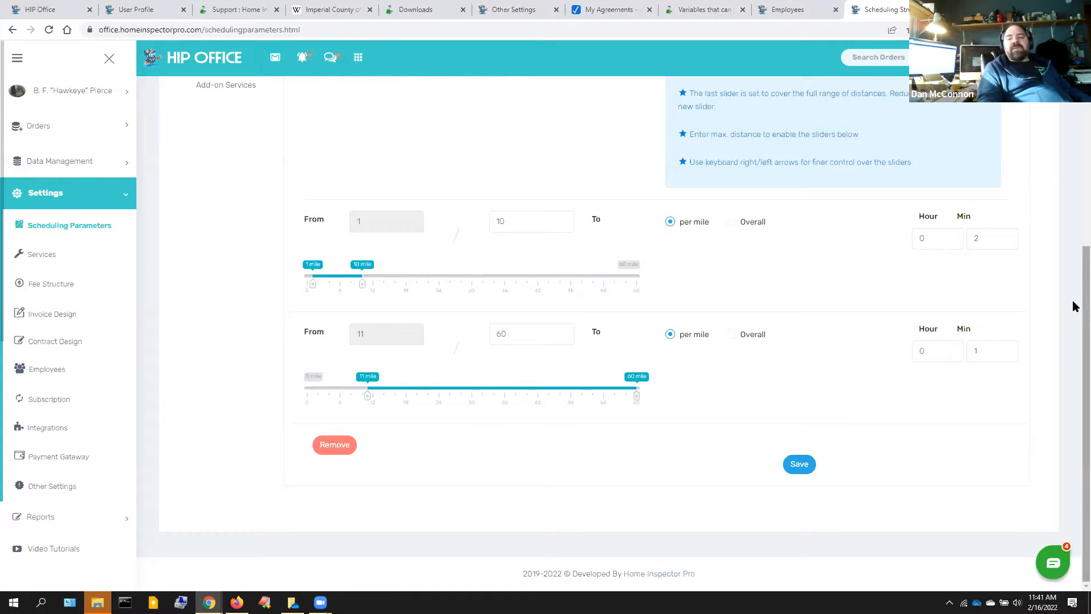
scroll(1072, 302, "up", 2)
scroll(1073, 244, "up", 1)
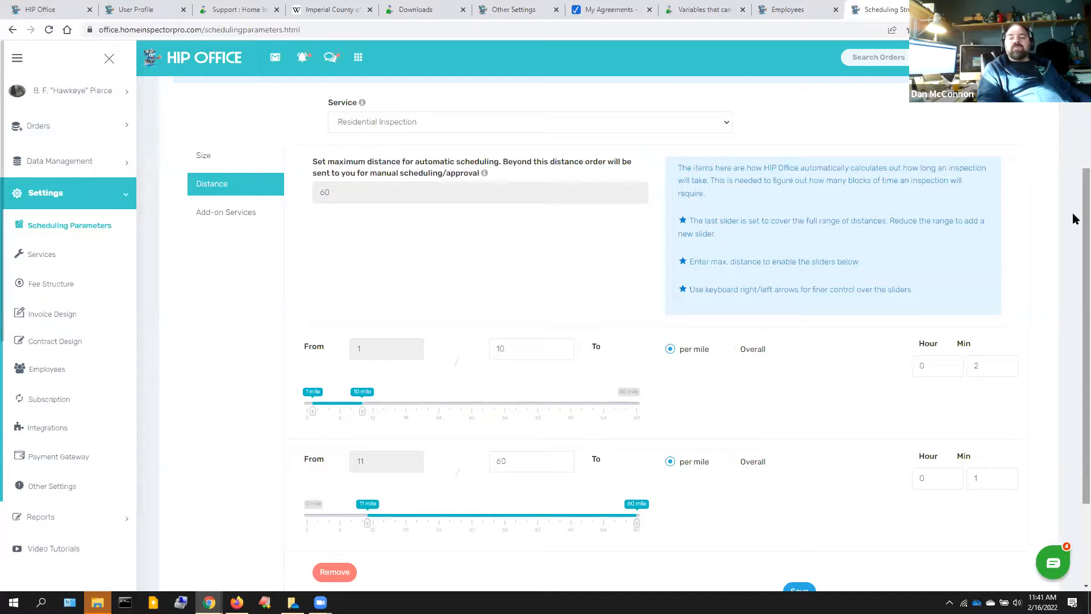
scroll(1075, 194, "up", 3)
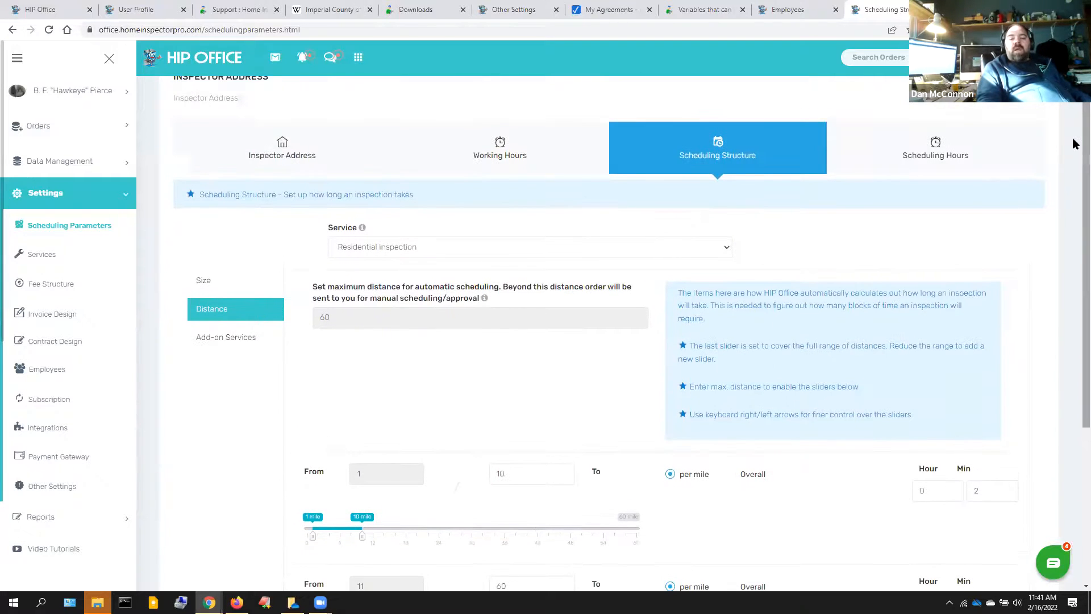
Step: Open the add-on service durations for the Residential Inspection and set the Termite Inspection to 1 hour 0 minutes
left_click(226, 341)
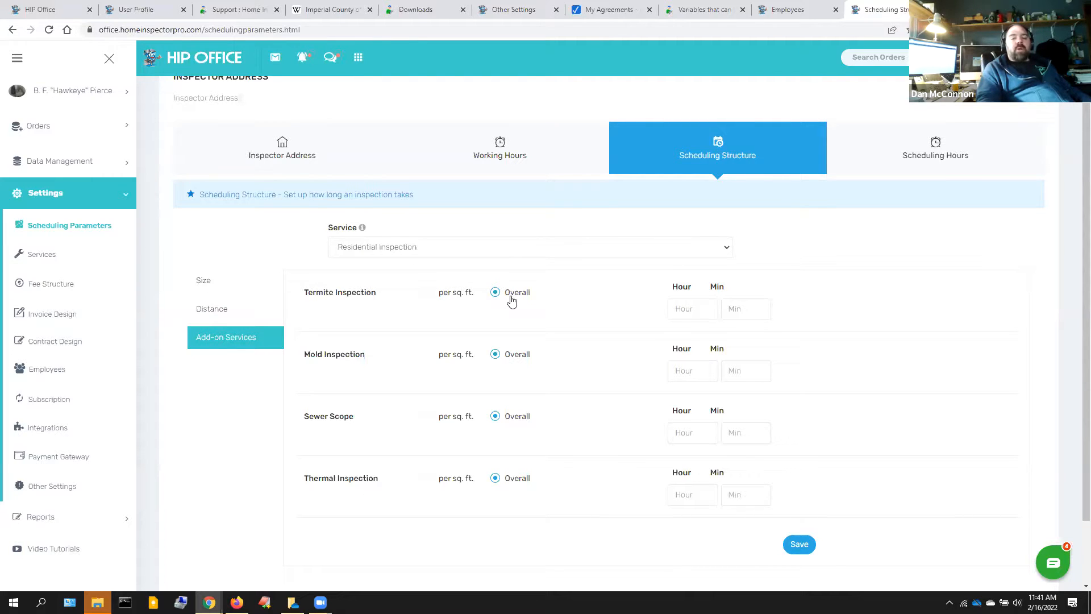
left_click(685, 314)
type("1")
key("Tab")
type("0")
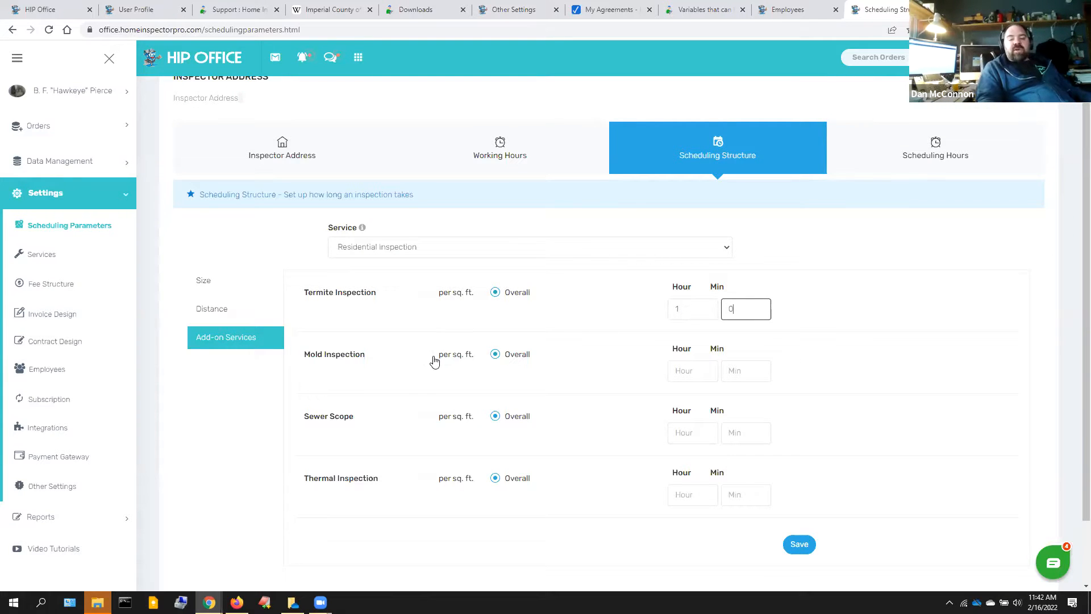
Step: Set the Mold Inspection add-on duration to 0 hours 30 minutes
left_click(678, 371)
type("0")
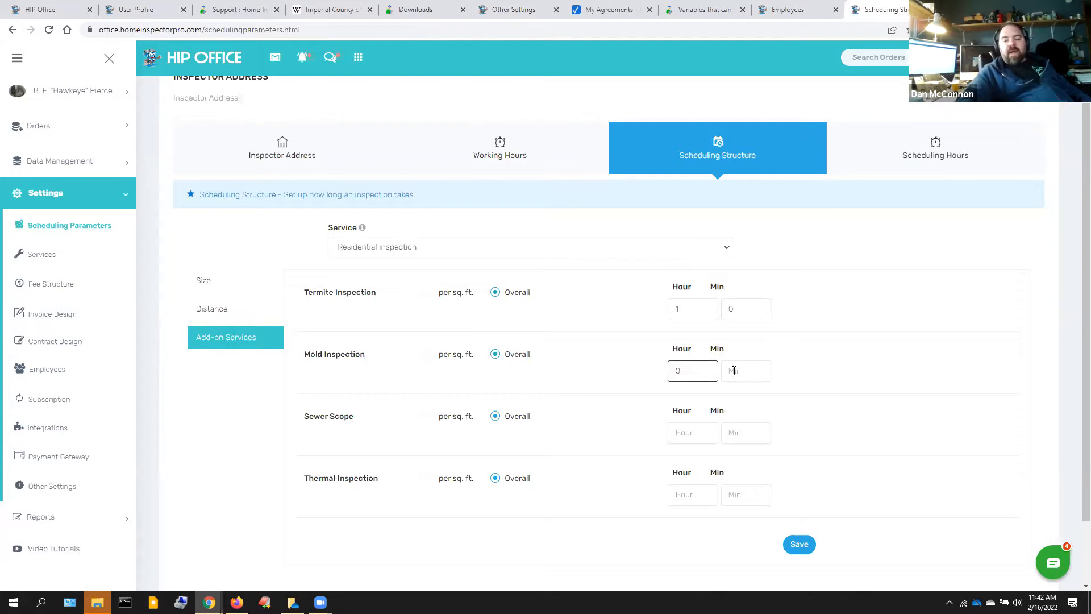
left_click(747, 370)
type("30")
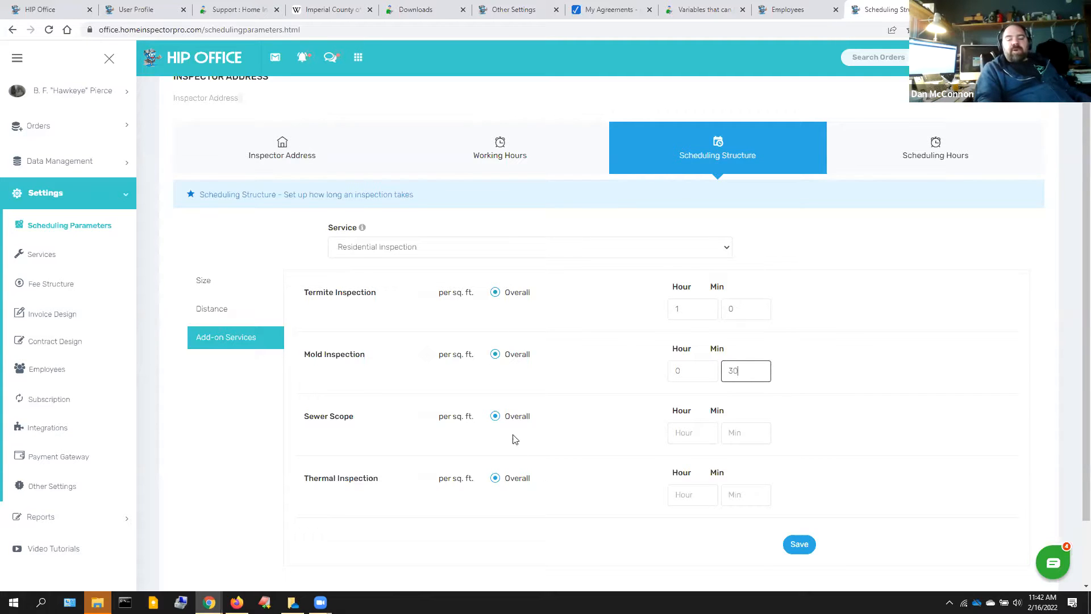
Step: Make the Thermal Inspection duration count per sq. ft. and set its minutes to 0.25
left_click(429, 479)
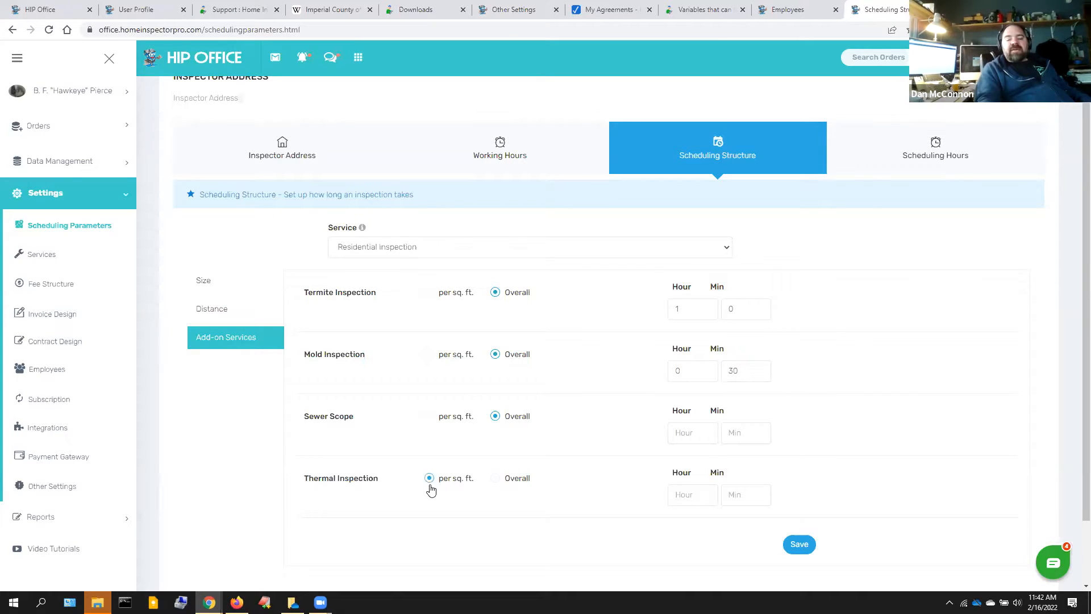
left_click(748, 491)
type("1")
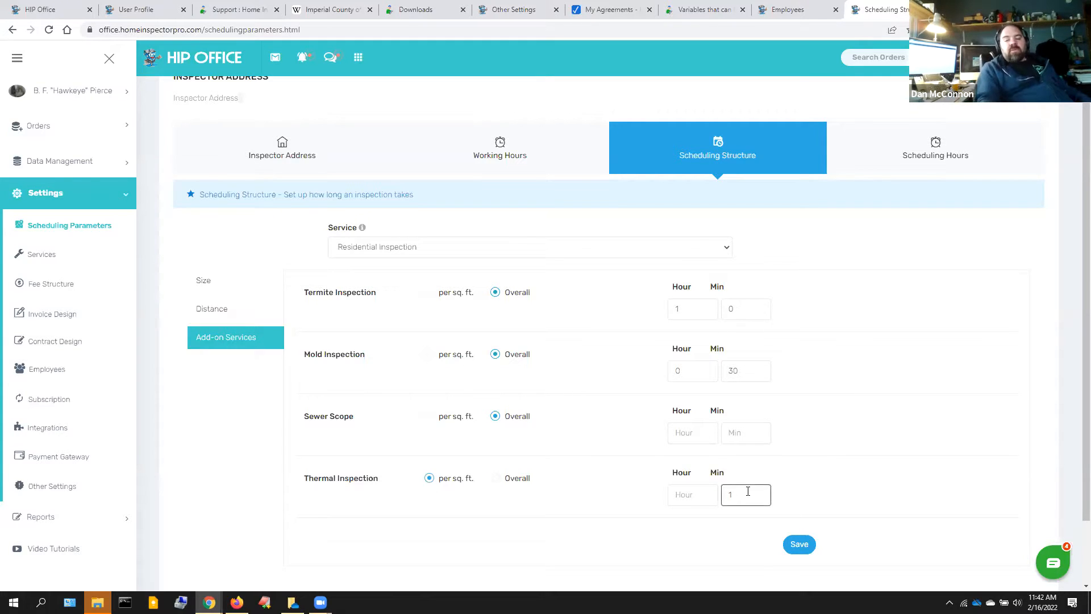
left_click(834, 461)
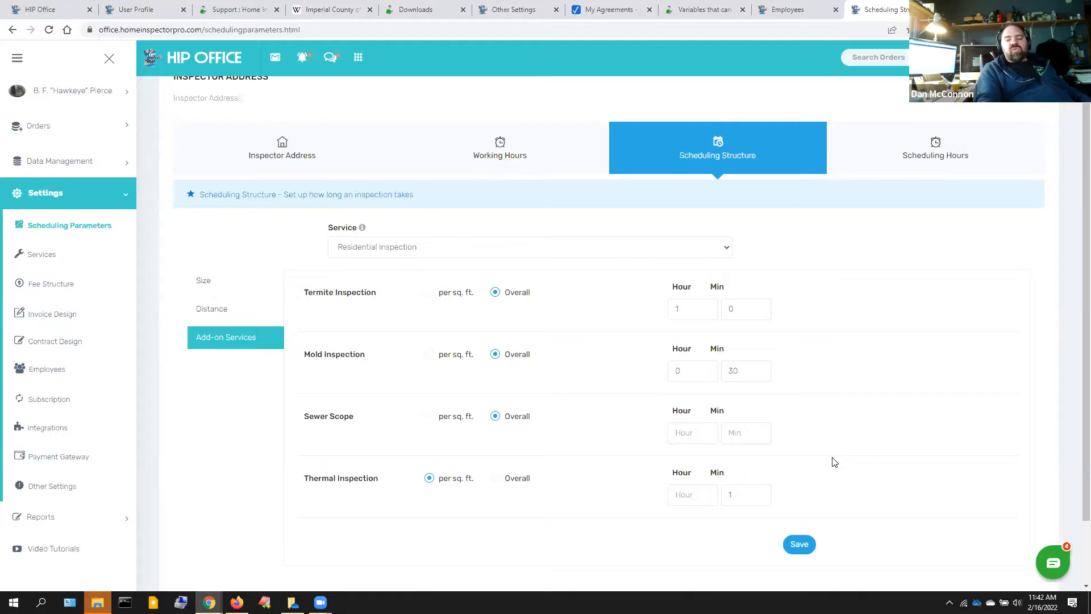
left_click_drag(736, 489, 681, 484)
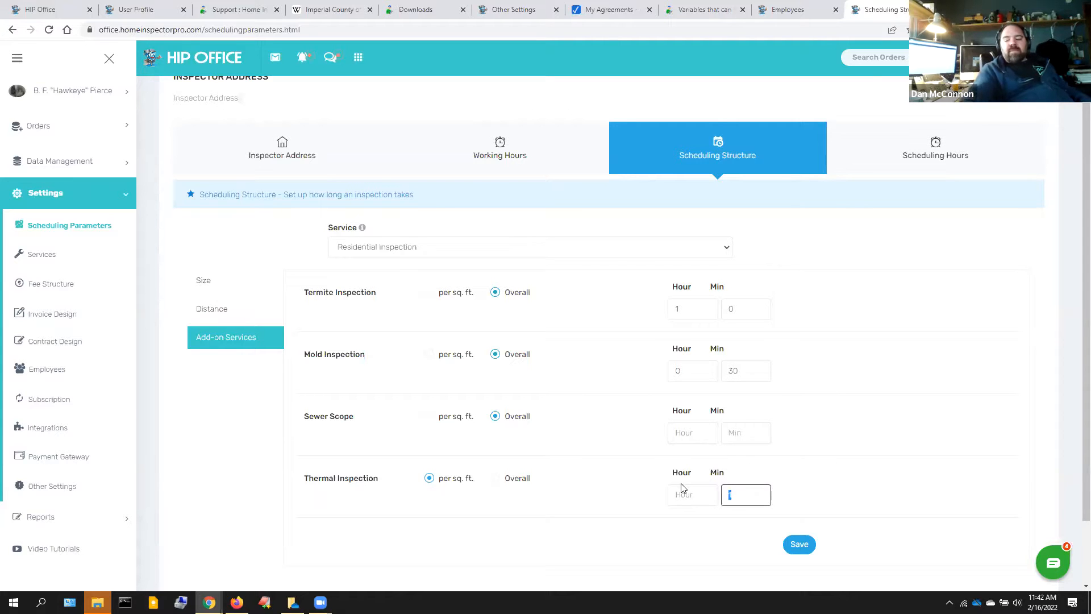
type("0.25")
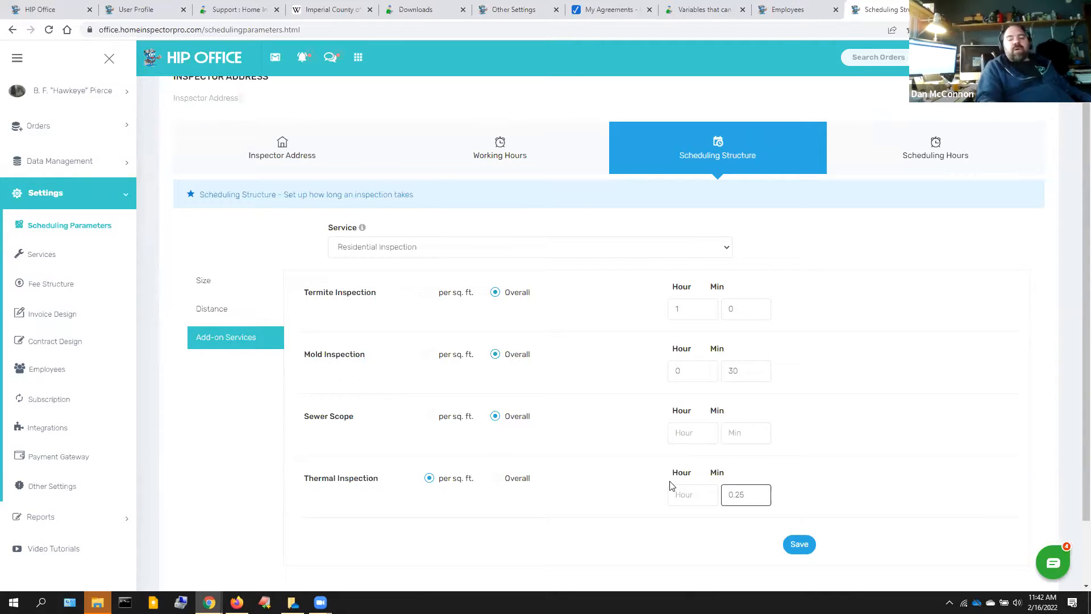
left_click(814, 492)
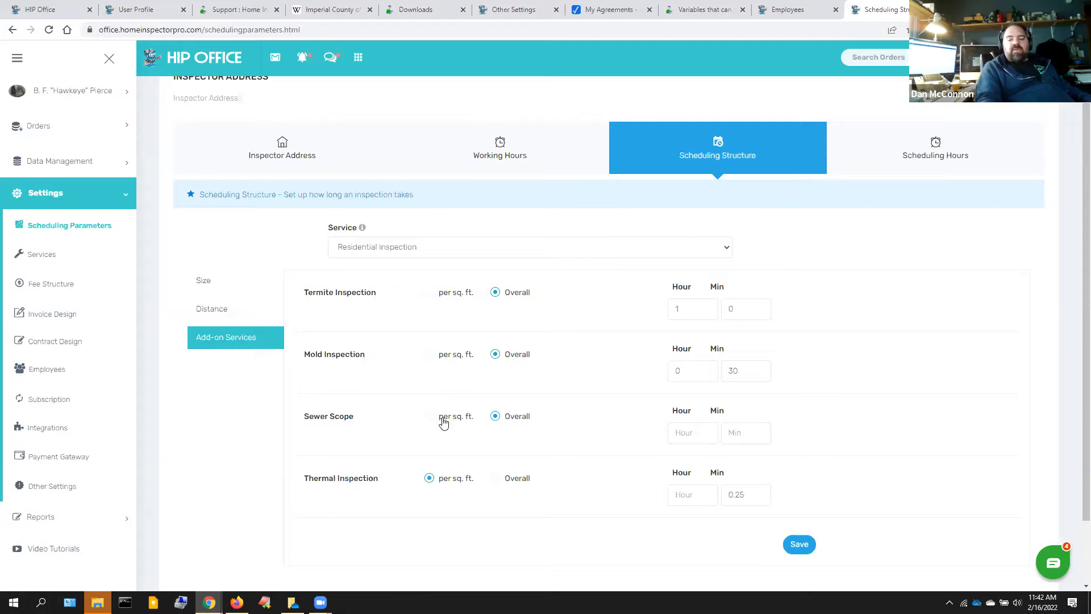
Step: Set the Sewer Scope add-on duration to 0 hours 45 minutes
left_click(691, 433)
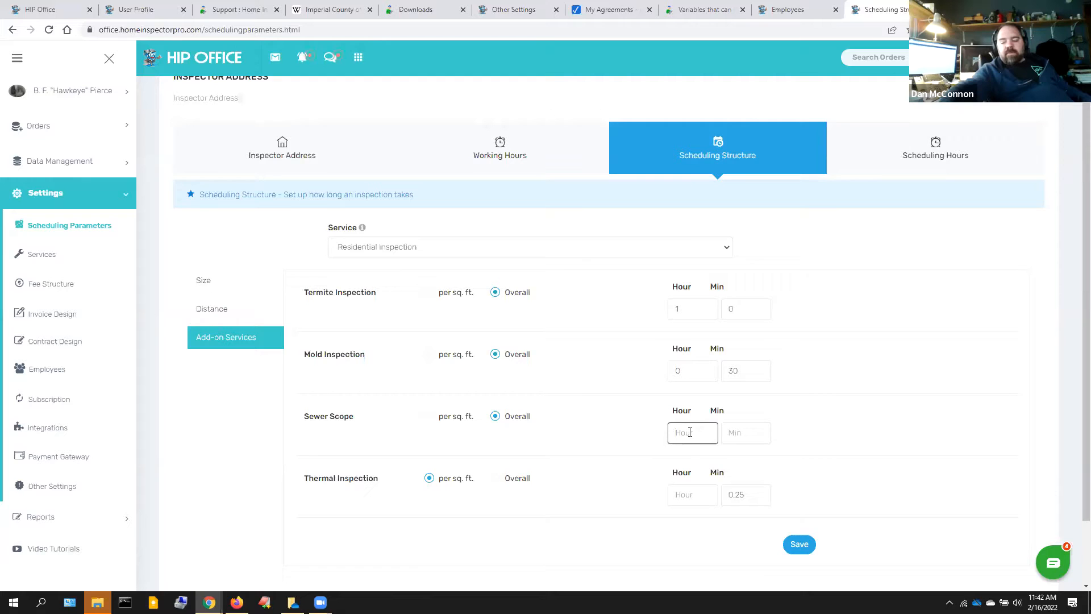
type("0")
left_click(758, 433)
type("45")
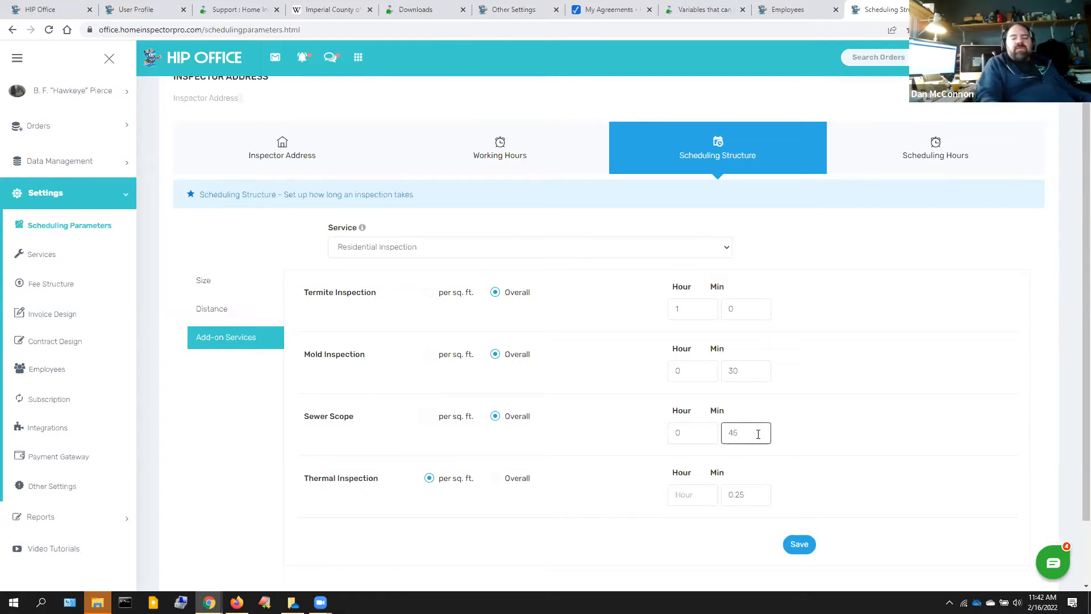
left_click(872, 445)
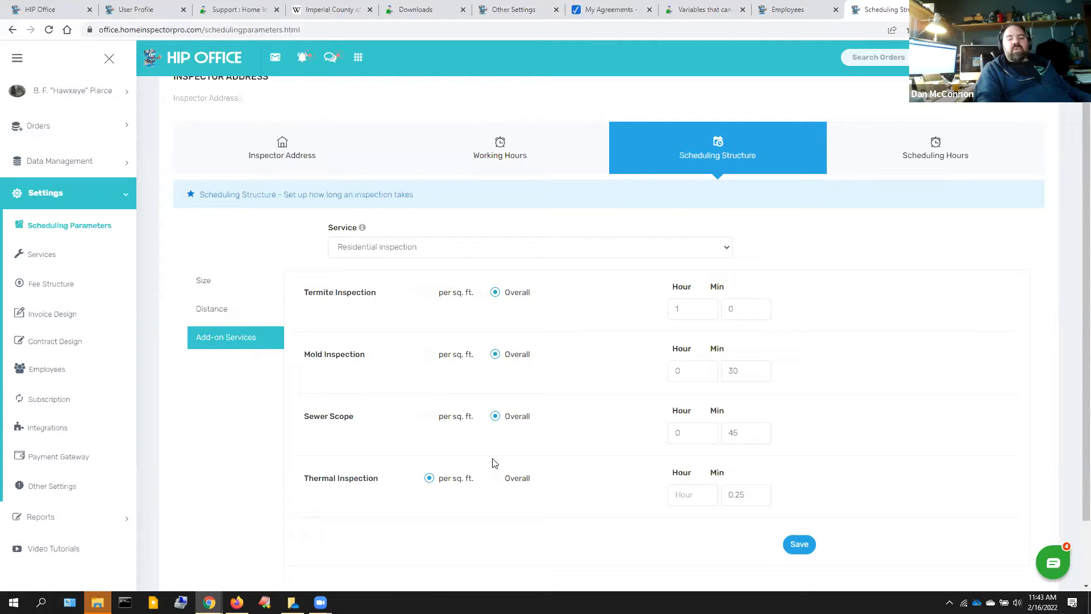
Step: Fill in 0 hours for the Thermal Inspection and submit the add-on service durations for saving
left_click(799, 545)
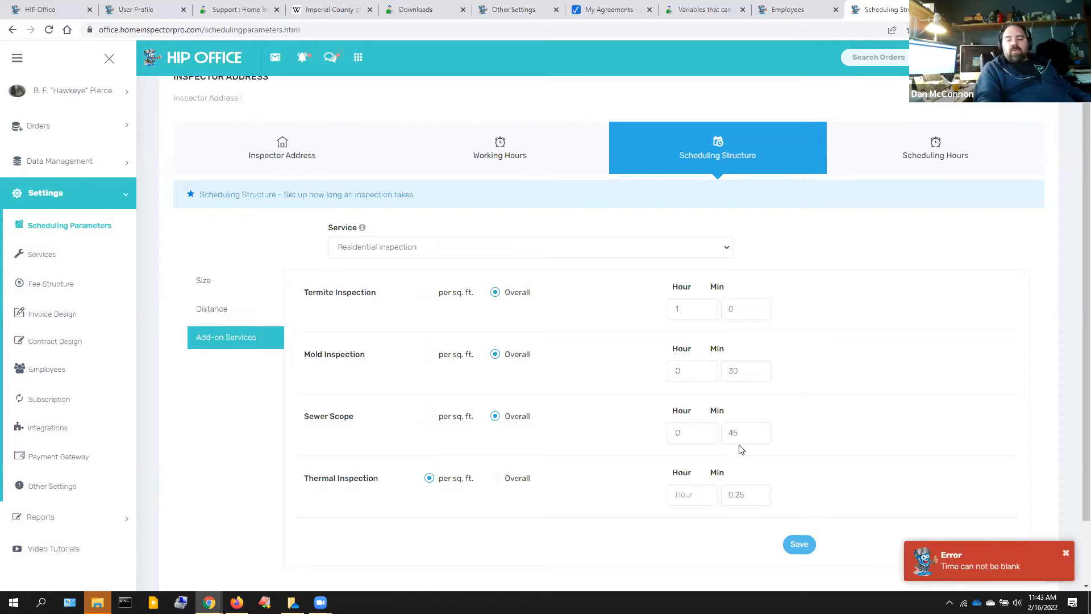
left_click(697, 494)
type("0")
left_click(799, 544)
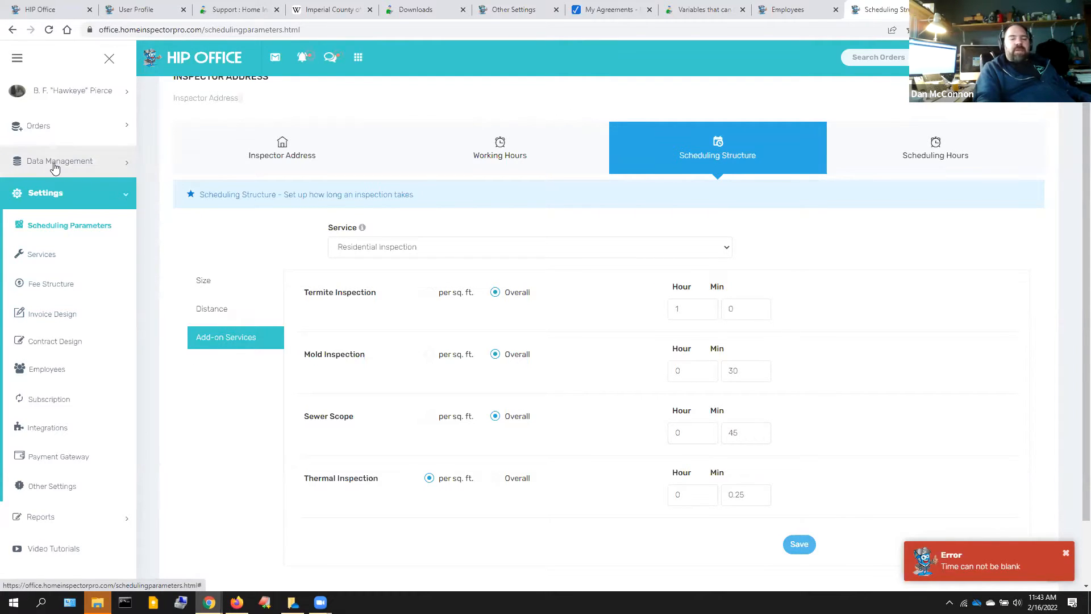
Step: Open the order calendar and examine the inspections scheduled in February and early March 2022
left_click(50, 140)
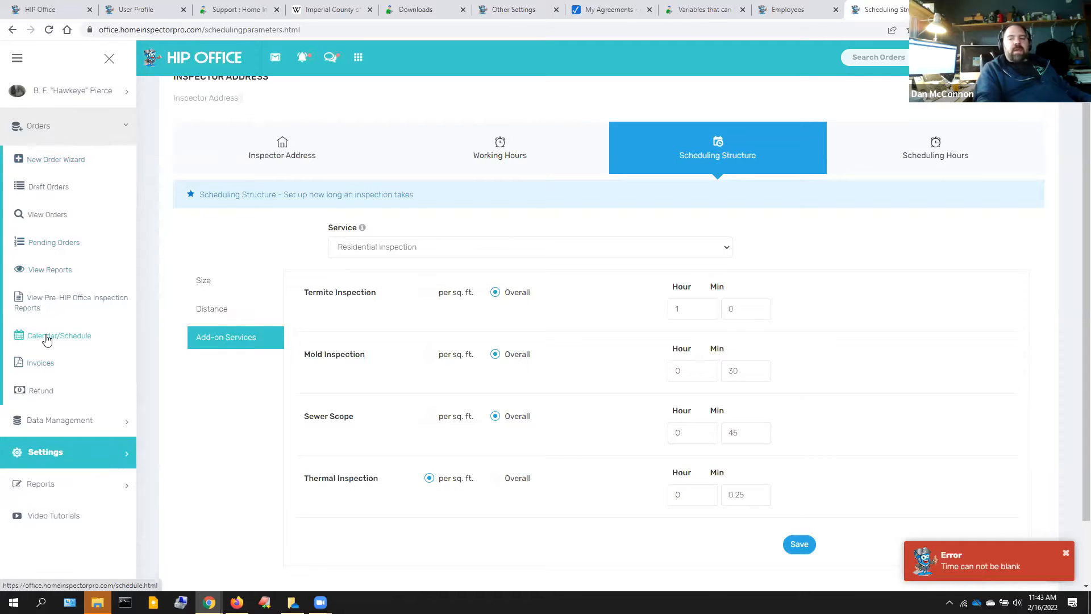
left_click(48, 338)
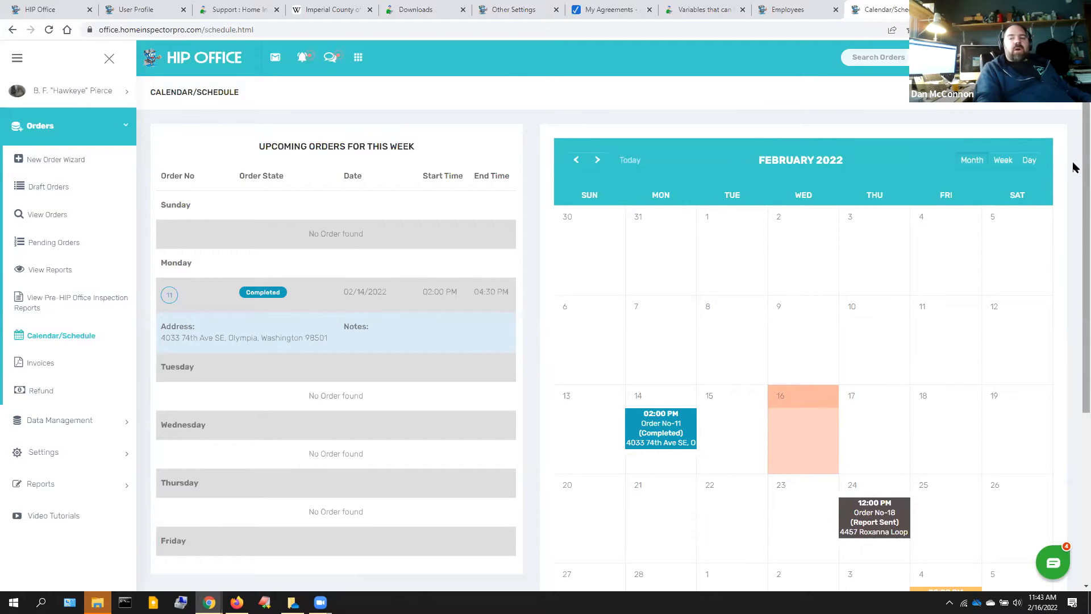
scroll(1074, 219, "down", 3)
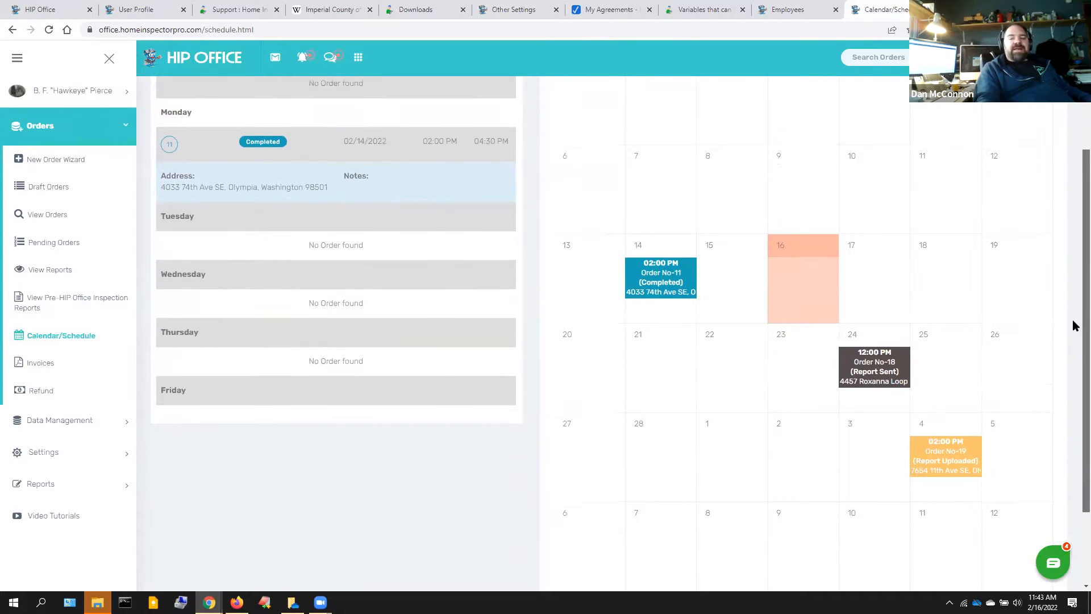
scroll(1074, 284, "down", 2)
scroll(1073, 315, "up", 2)
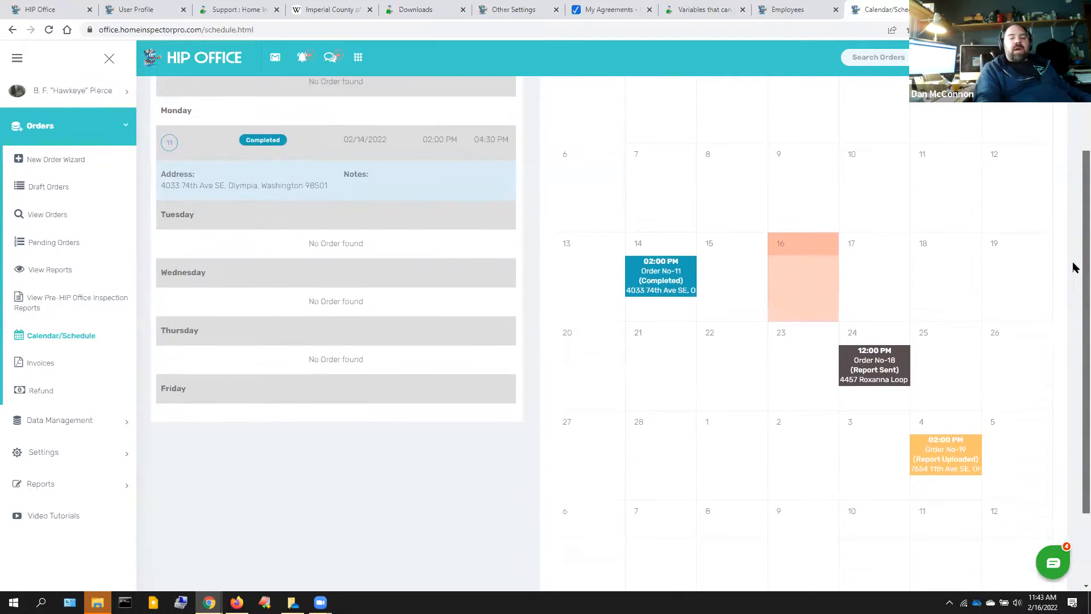
scroll(1074, 273, "down", 2)
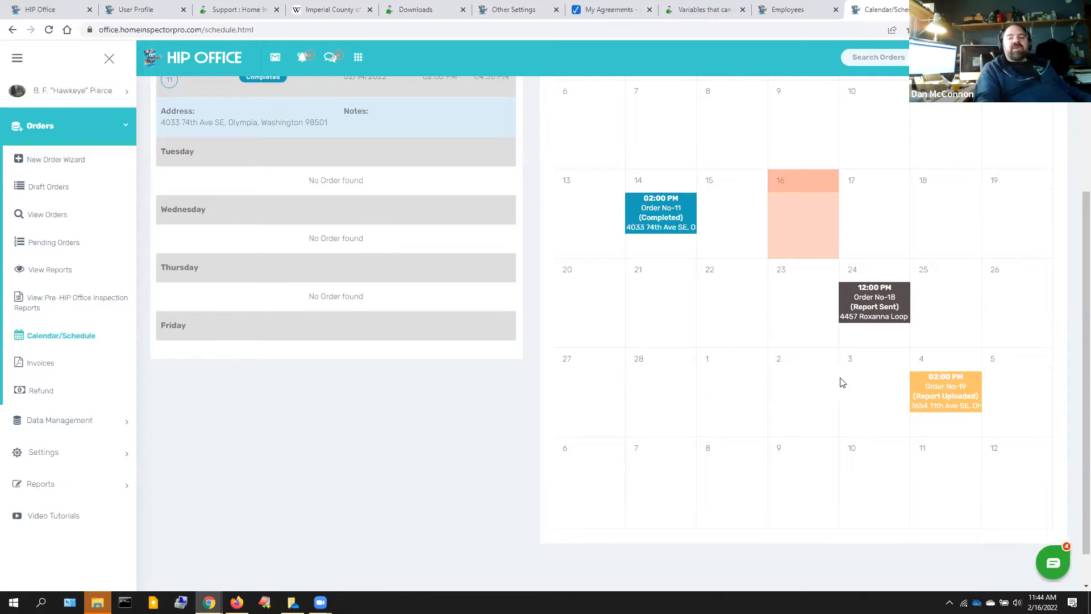
Step: Look at the Mark Time Off form for March 1, 2022, and cancel it without saving
left_click(717, 370)
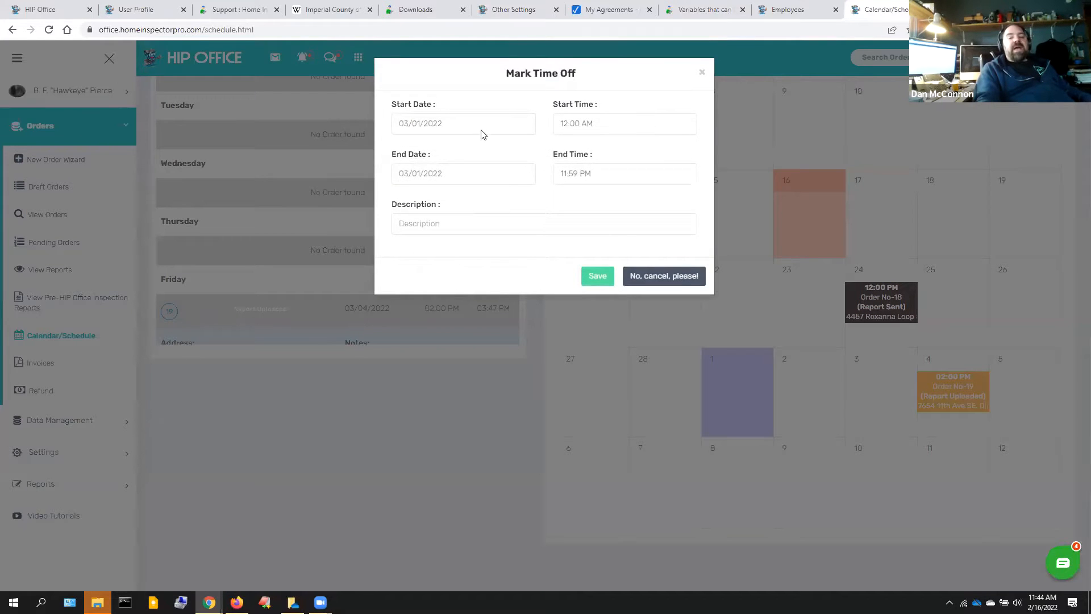
left_click(659, 284)
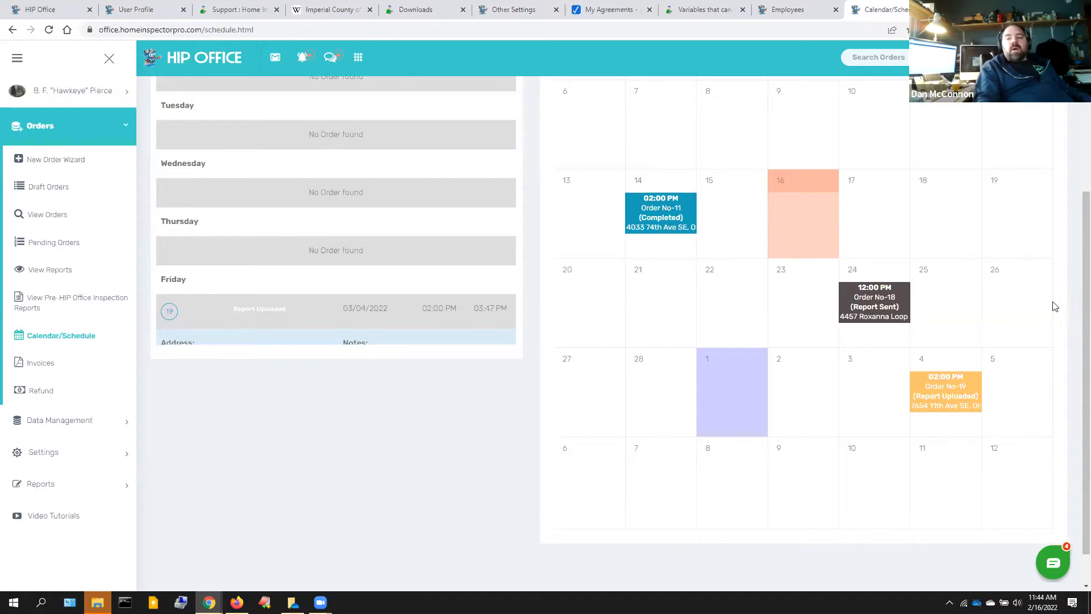
scroll(1074, 237, "up", 2)
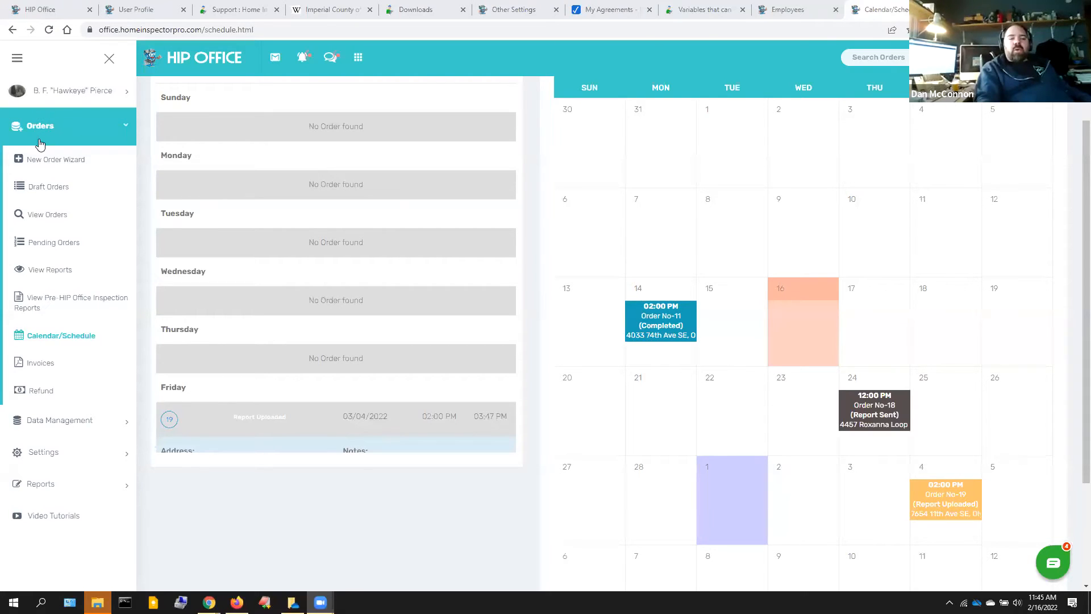
Step: Open the list of all orders
left_click(41, 131)
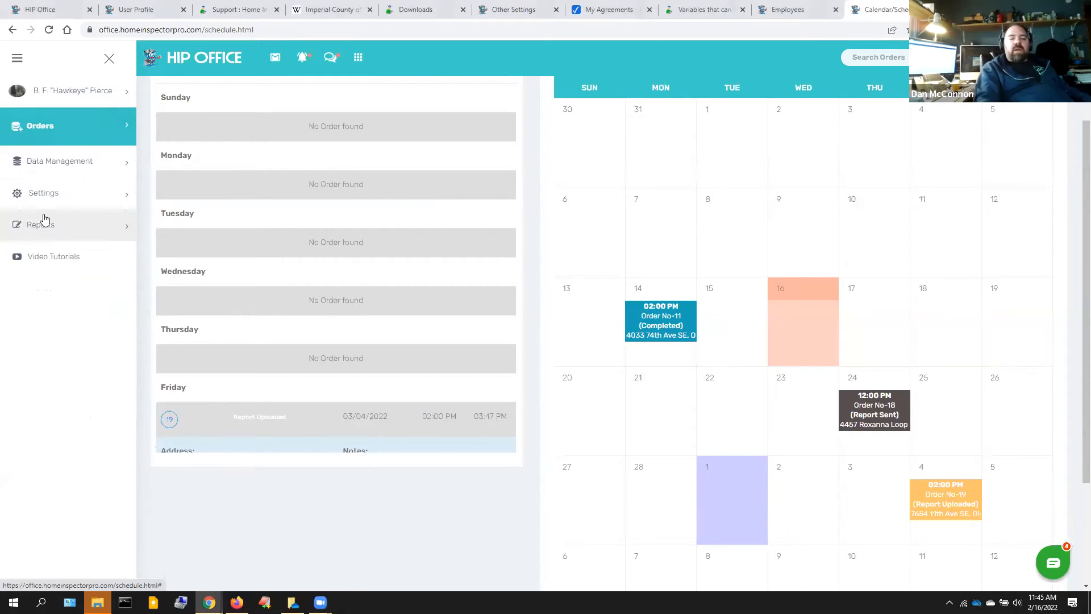
left_click(44, 134)
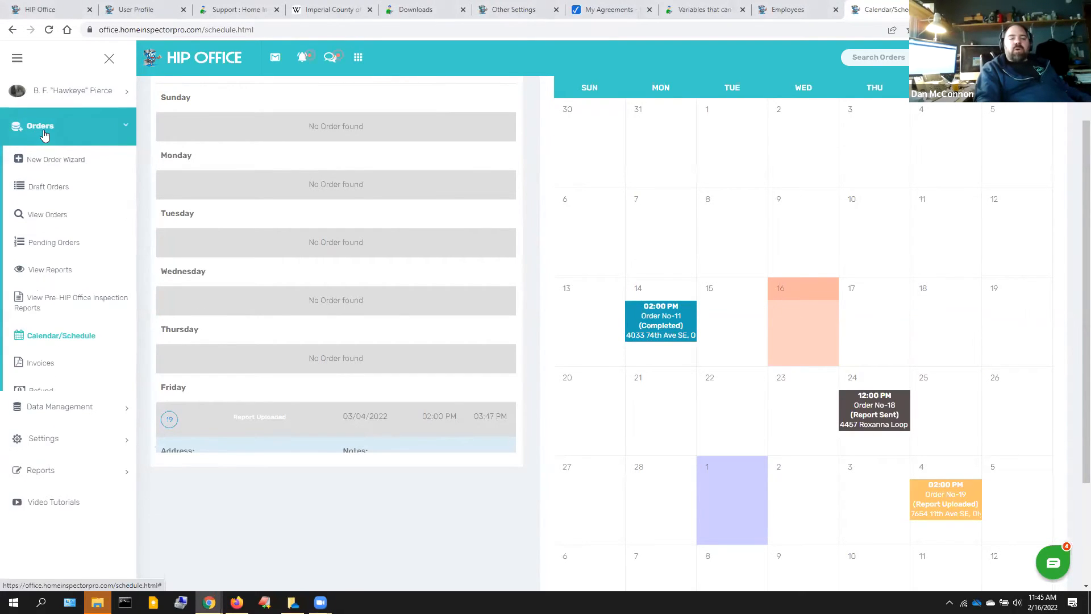
left_click(39, 215)
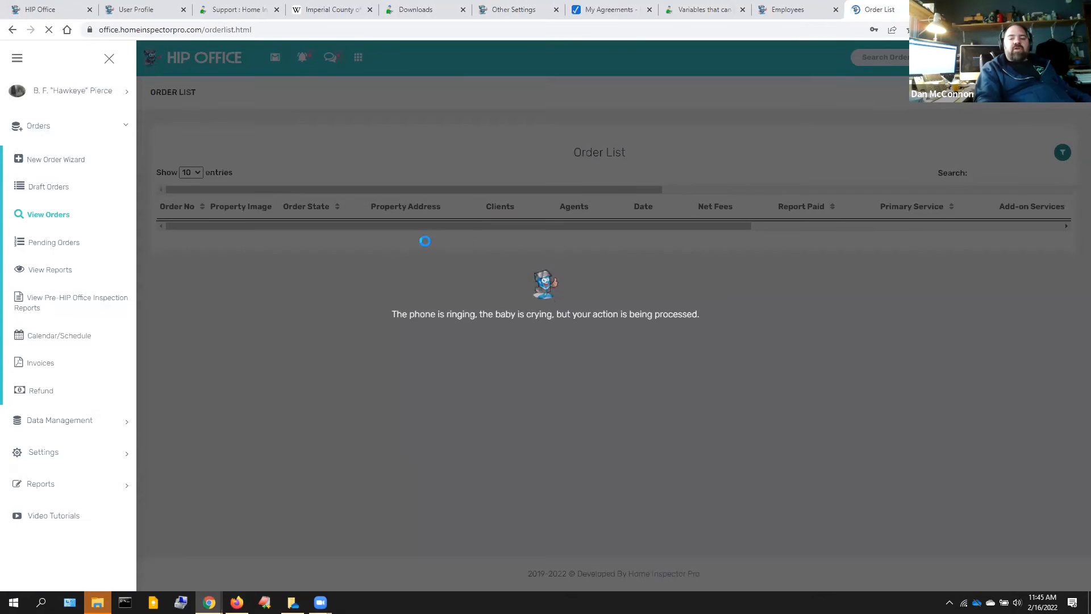